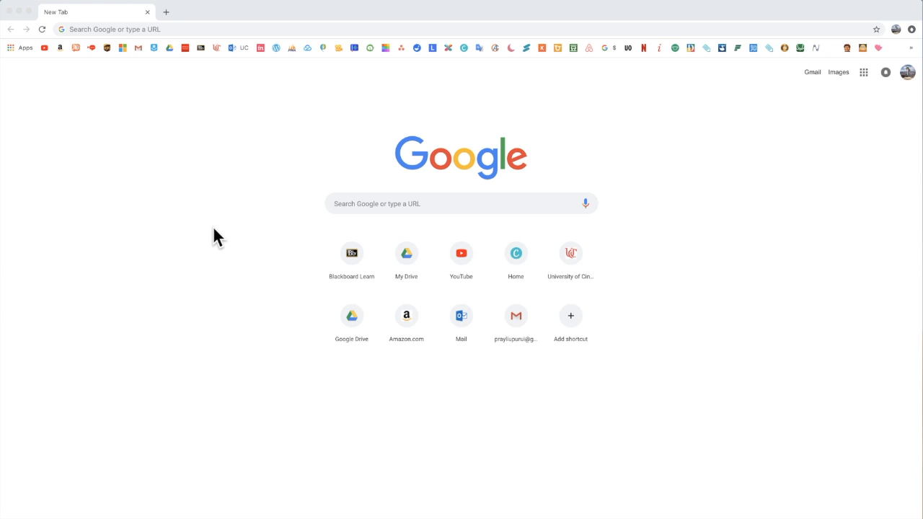
# Step: Search Google for "canva" and open the Canva website from the results
pyautogui.click(203, 28)
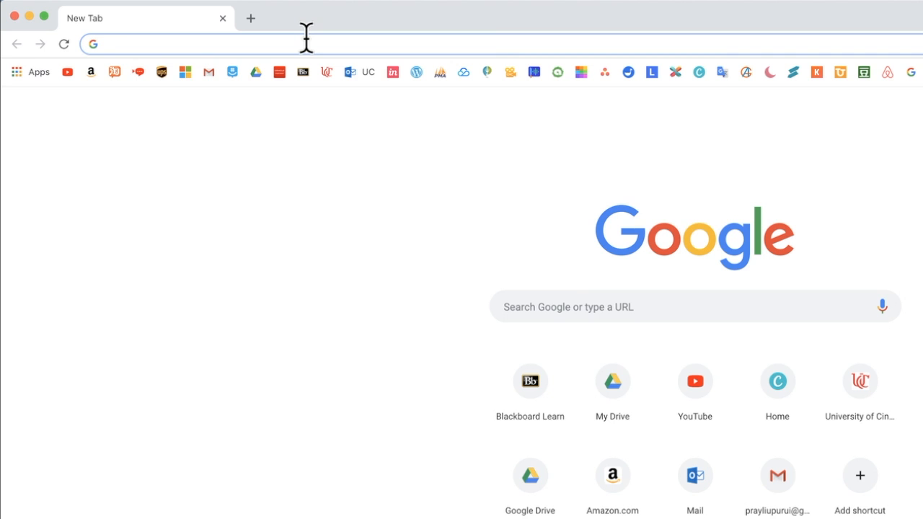
pyautogui.write('canva')
pyautogui.press('BackSpace')
pyautogui.press('Return')
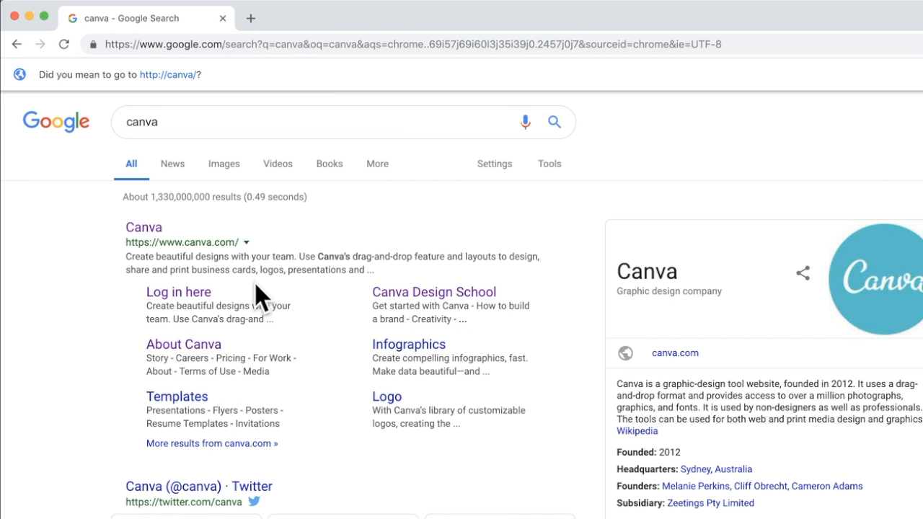
pyautogui.click(213, 346)
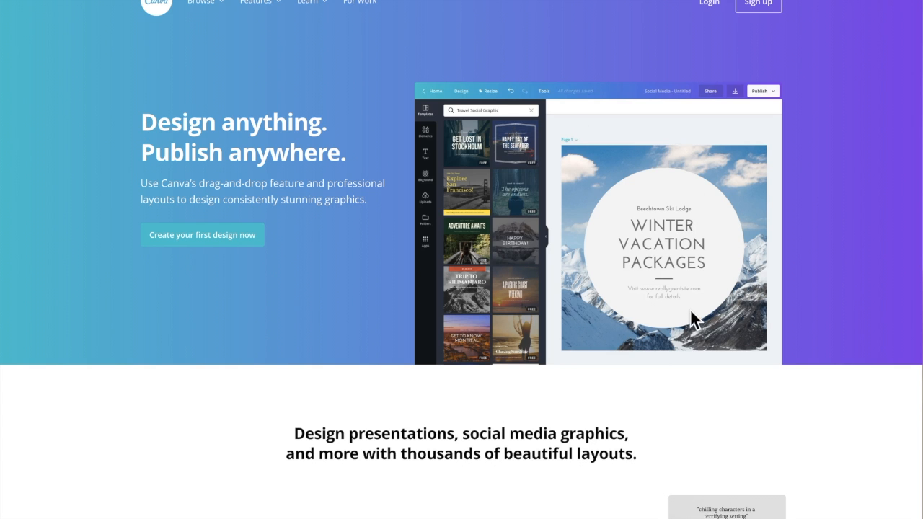
# Step: Look through the Canva homepage, including its layout types, design features and user testimonials
pyautogui.scroll(-5, 689, 311)
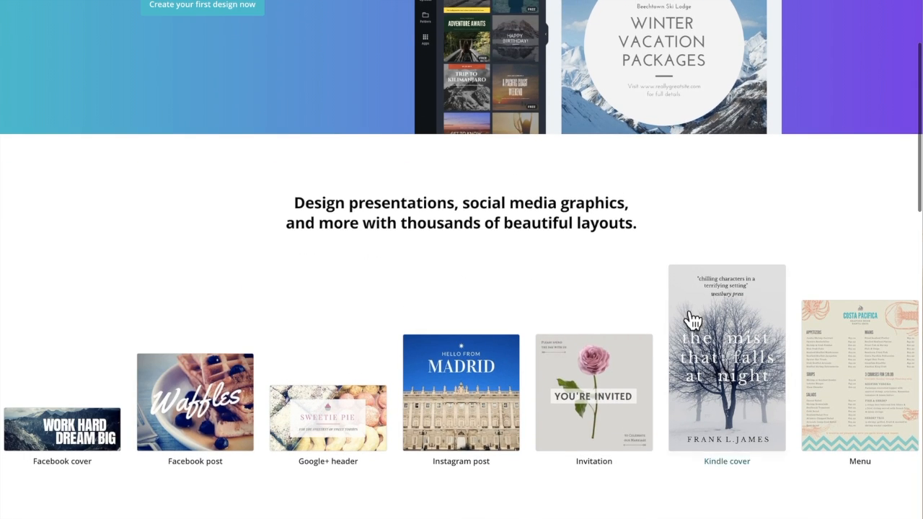
pyautogui.scroll(-1, 716, 209)
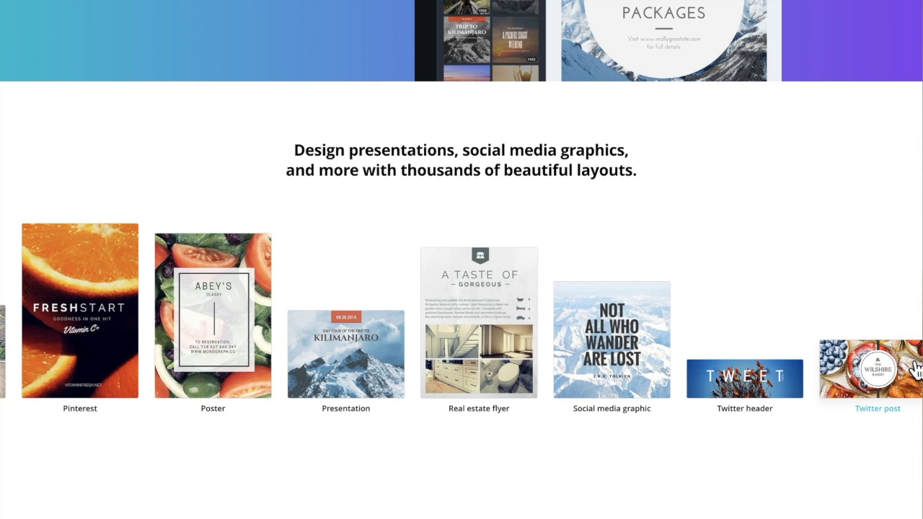
pyautogui.scroll(-4, 229, 437)
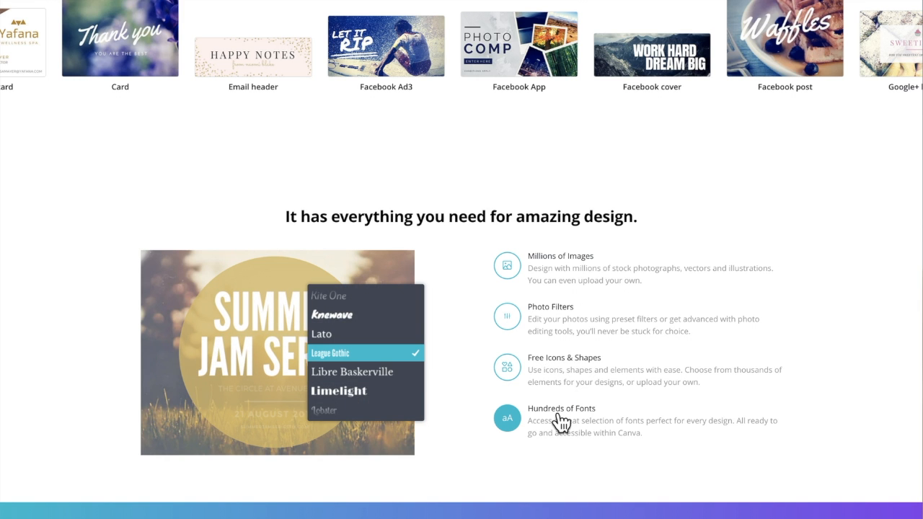
pyautogui.scroll(-6, 549, 292)
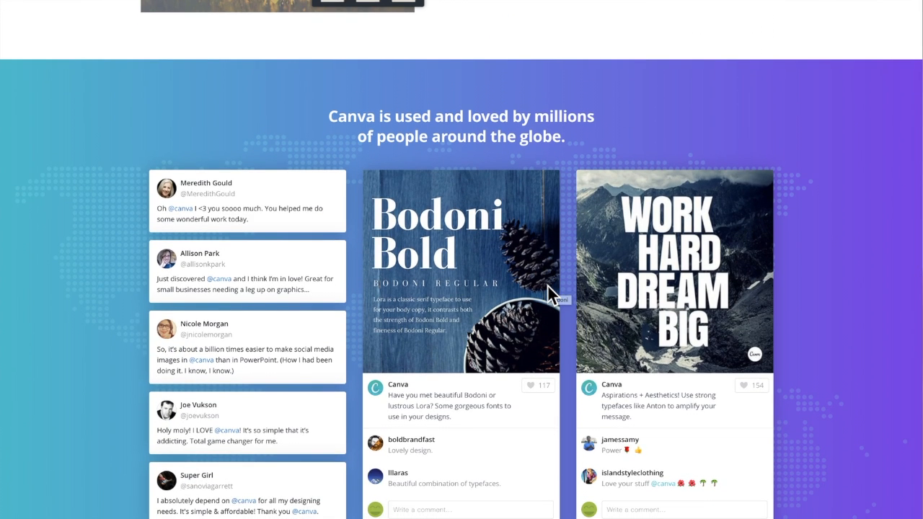
pyautogui.scroll(-4, 548, 286)
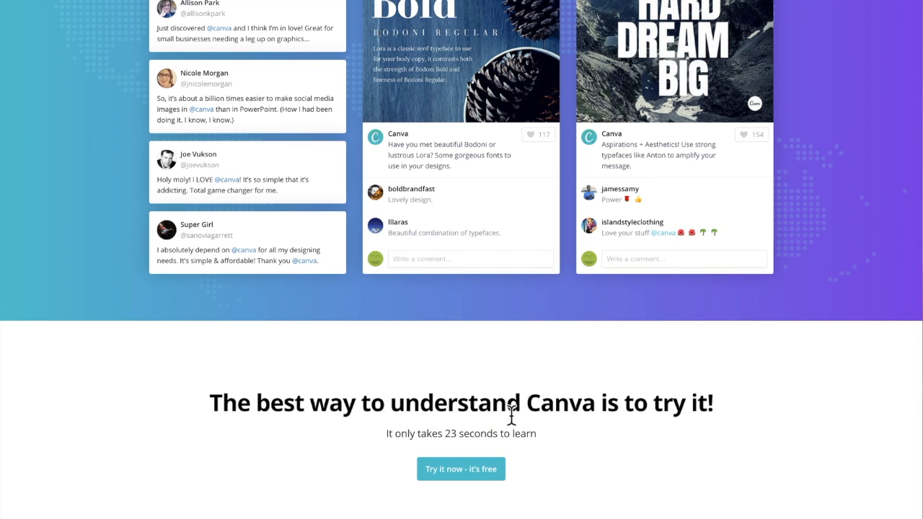
# Step: Start the free trial of Canva and log in with the existing Google account instead of signing up
pyautogui.click(483, 479)
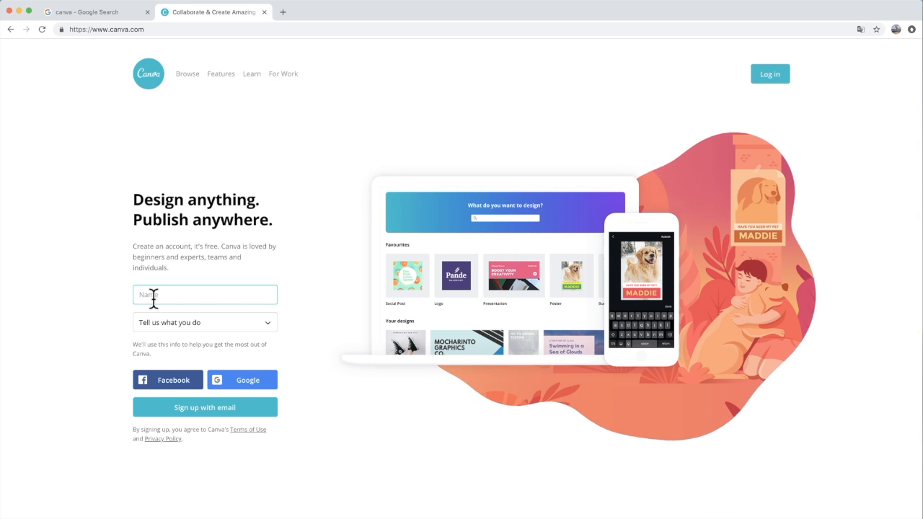
pyautogui.click(769, 74)
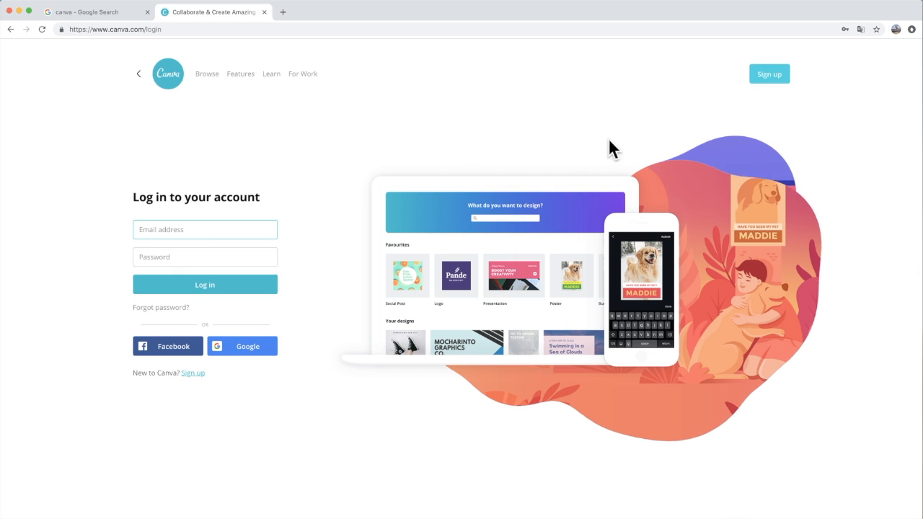
pyautogui.click(263, 349)
pyautogui.click(198, 236)
pyautogui.click(376, 355)
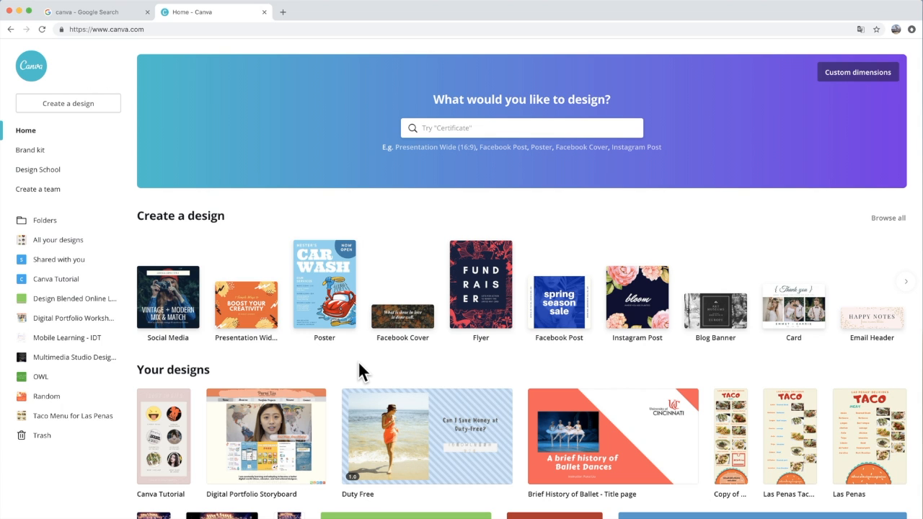
# Step: Look over the recent designs on the home page and show the complete collection of all designs
pyautogui.scroll(-2, 359, 364)
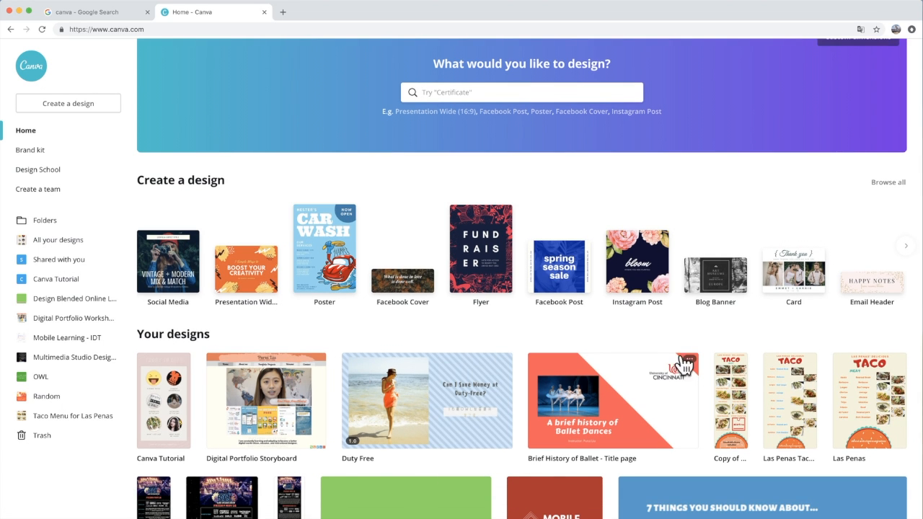
pyautogui.scroll(-3, 753, 323)
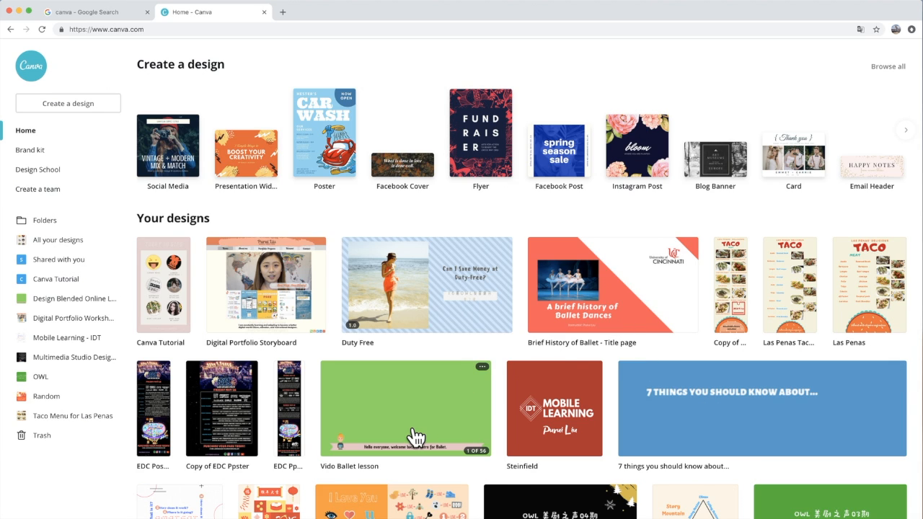
pyautogui.scroll(-1, 418, 437)
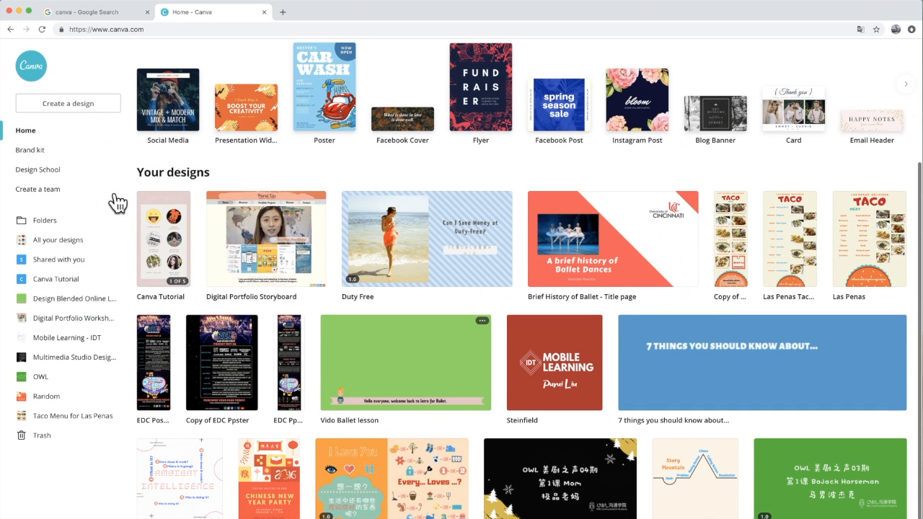
pyautogui.click(49, 245)
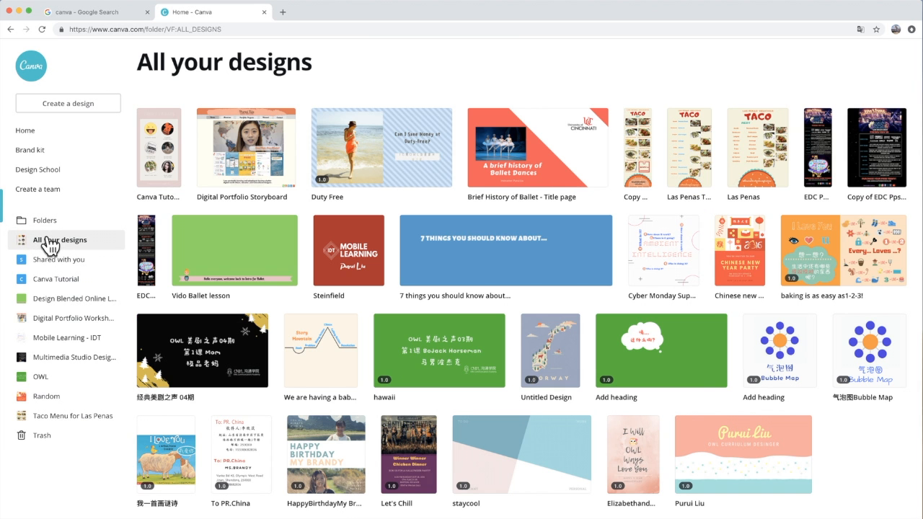
# Step: Open the Vido Ballet lesson design from the Design Blended Online Learning - IDT folder and examine its pages
pyautogui.click(59, 305)
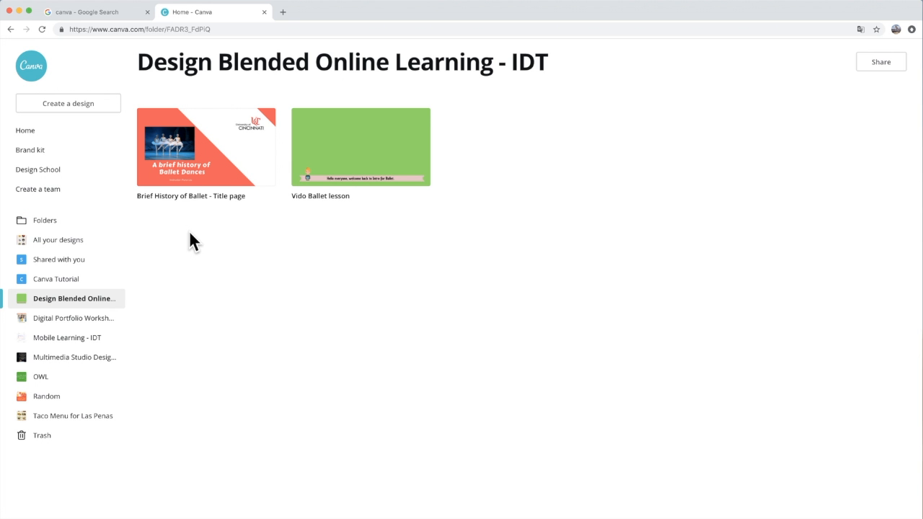
pyautogui.moveTo(376, 176)
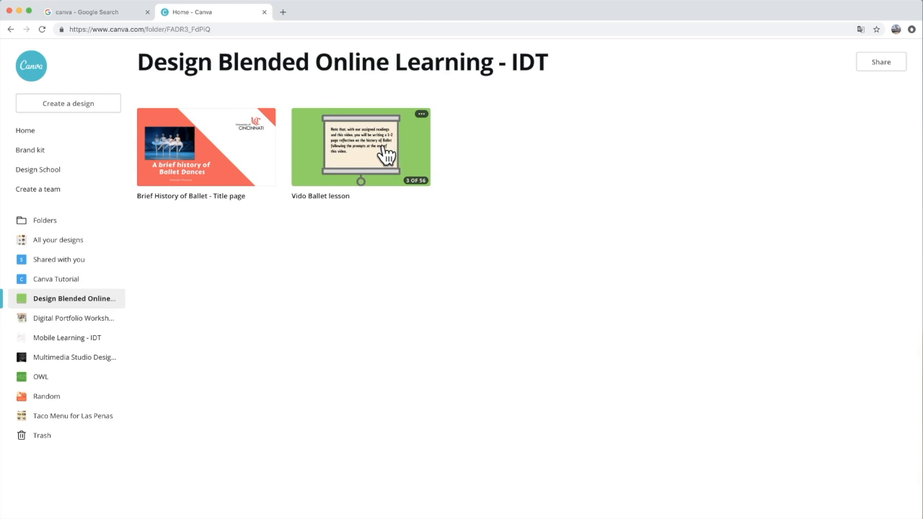
pyautogui.click(384, 153)
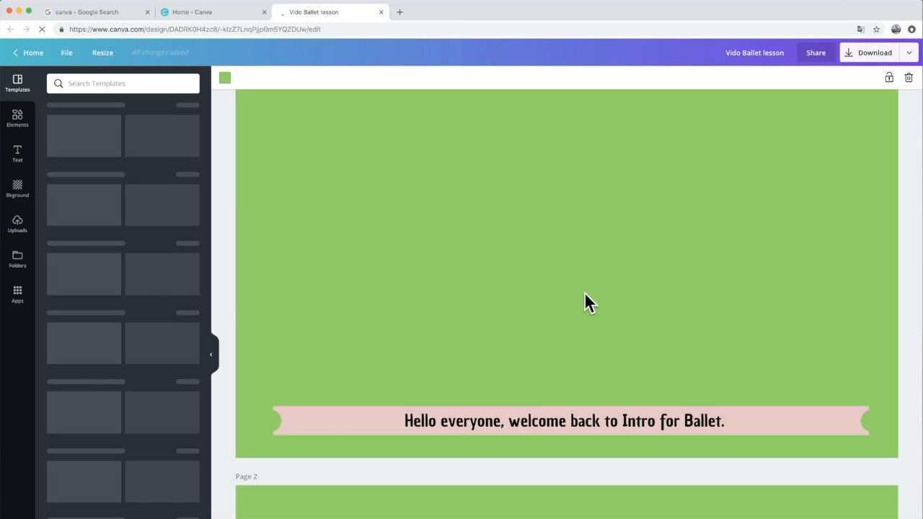
pyautogui.scroll(-2, 575, 361)
pyautogui.scroll(-12, 567, 347)
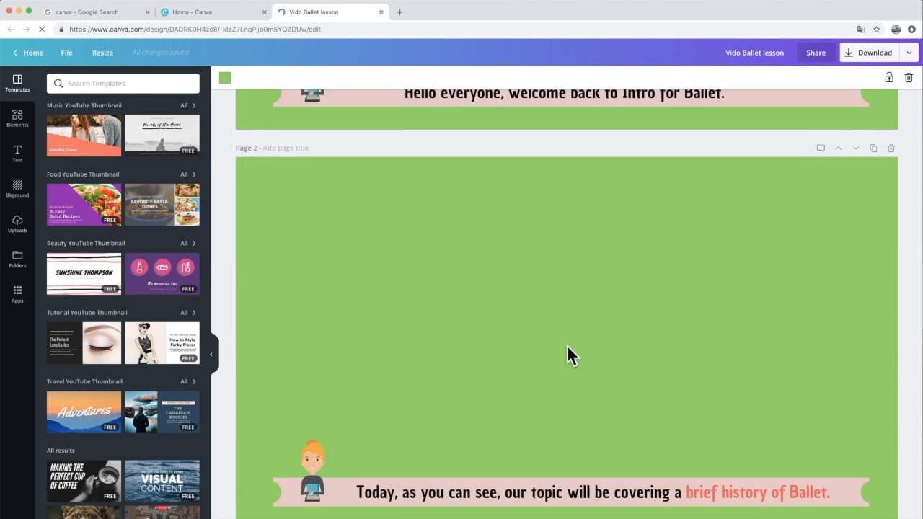
pyautogui.scroll(-10, 568, 347)
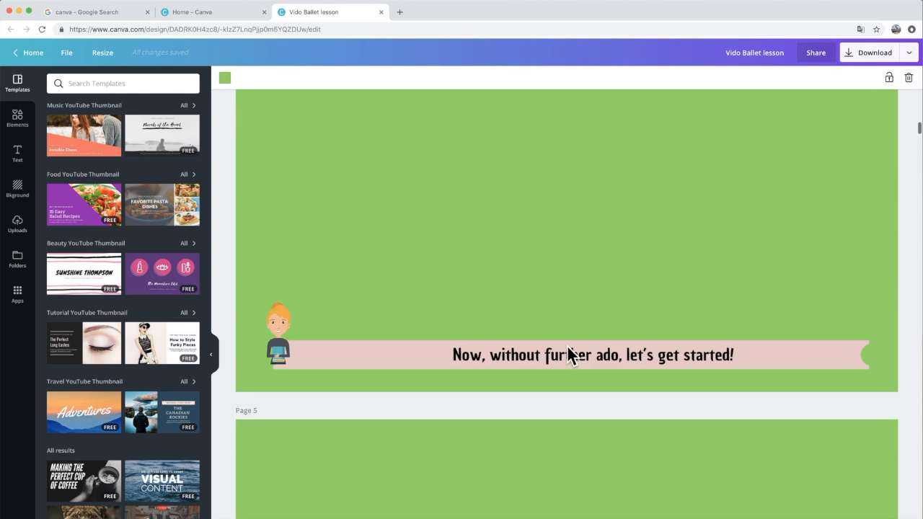
pyautogui.scroll(-10, 566, 353)
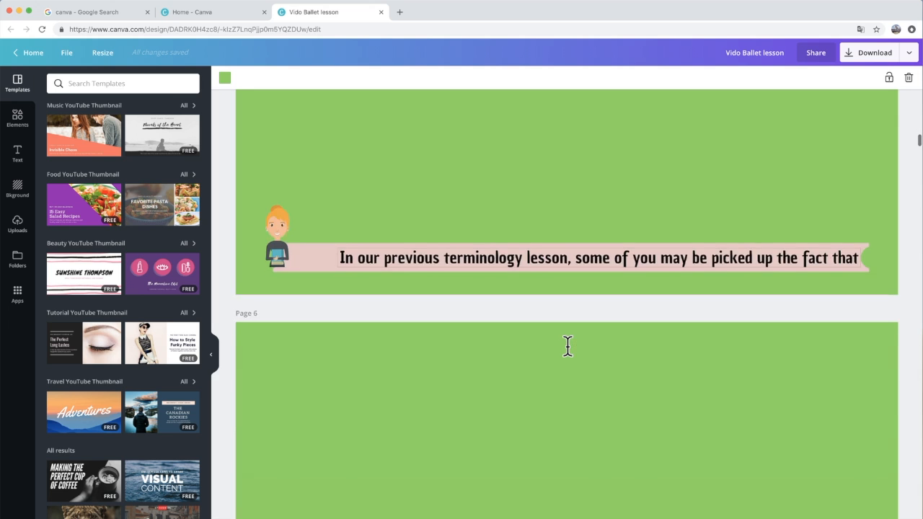
pyautogui.scroll(1, 567, 346)
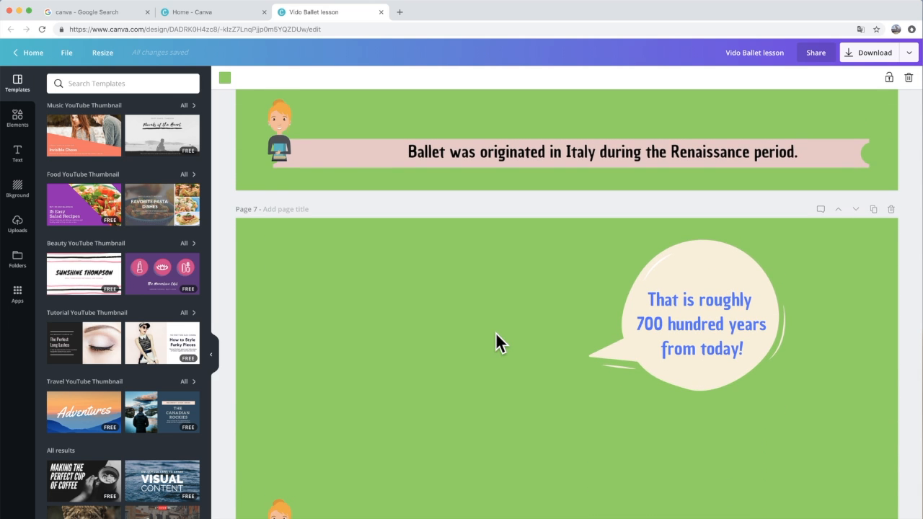
pyautogui.scroll(-2, 495, 342)
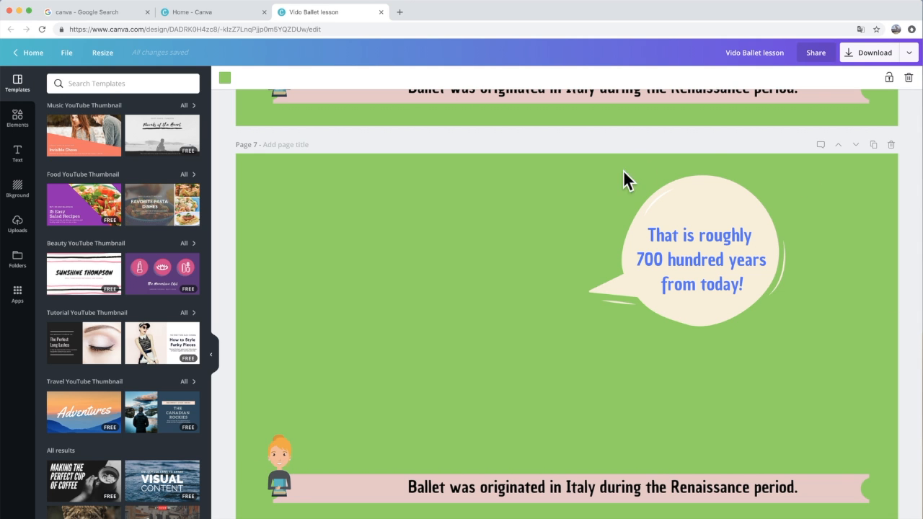
pyautogui.scroll(-3, 604, 393)
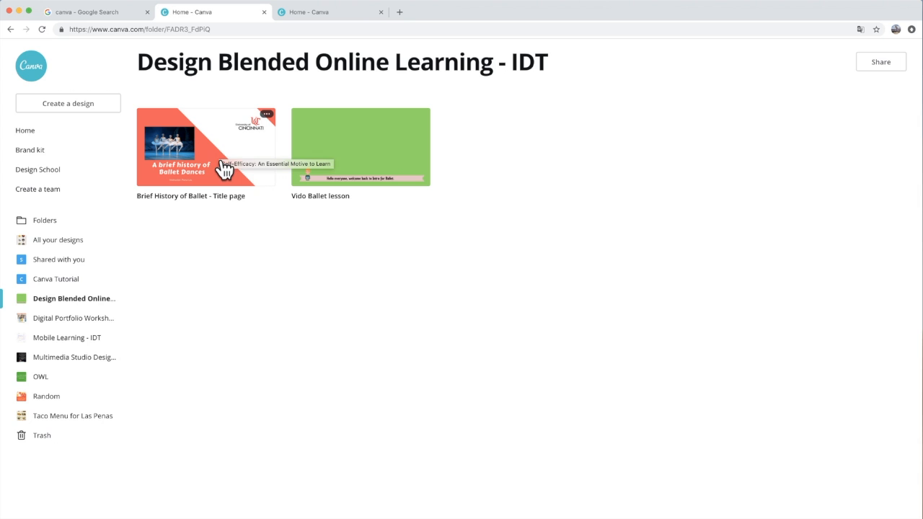
# Step: Open Digital Portfolio Storyboard from the Digital Portfolio Workshop - IDT folder, review its pages, and close it
pyautogui.click(98, 325)
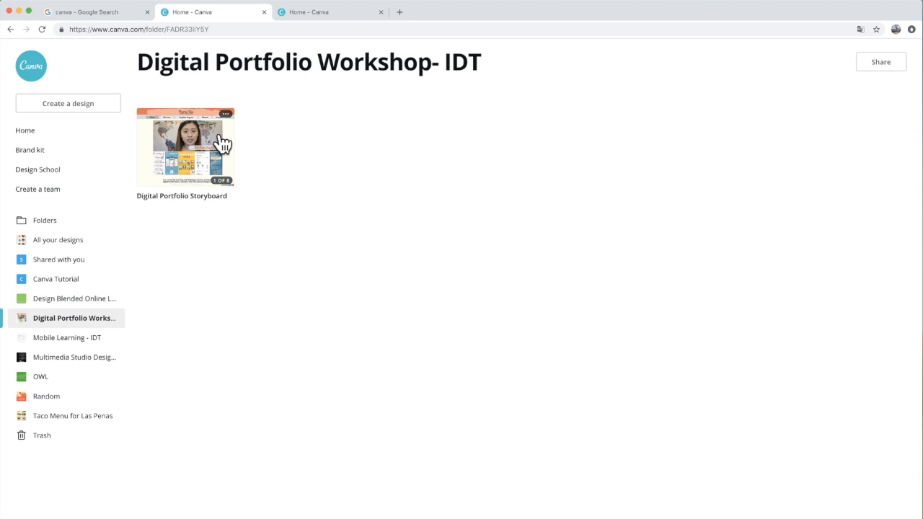
pyautogui.click(205, 159)
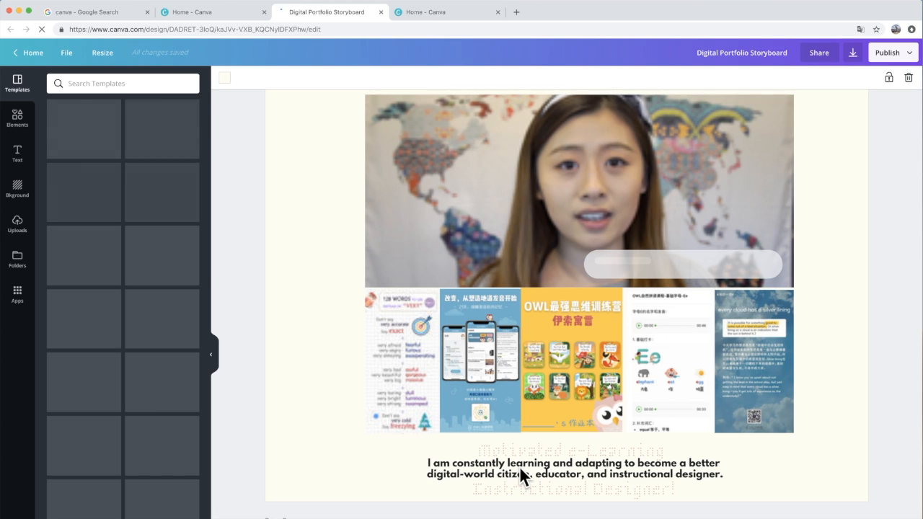
pyautogui.scroll(2, 520, 465)
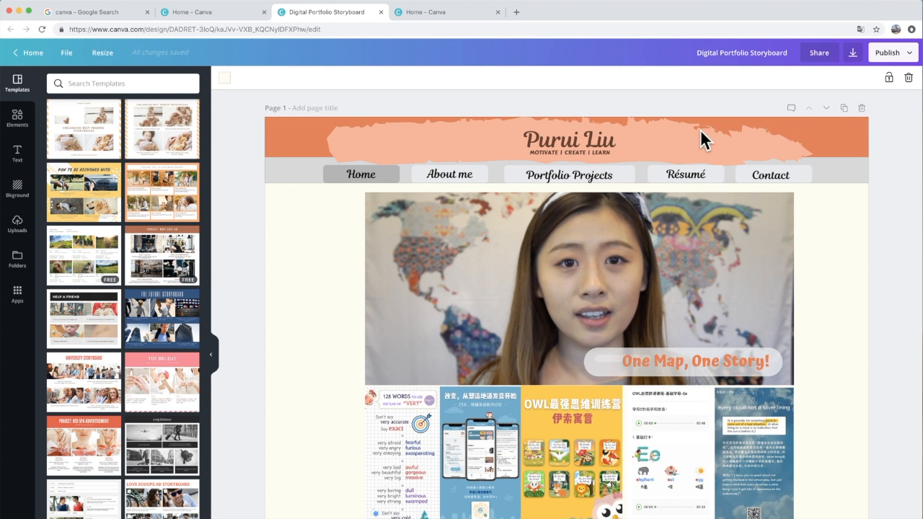
pyautogui.scroll(-6, 447, 402)
pyautogui.scroll(-1, 447, 397)
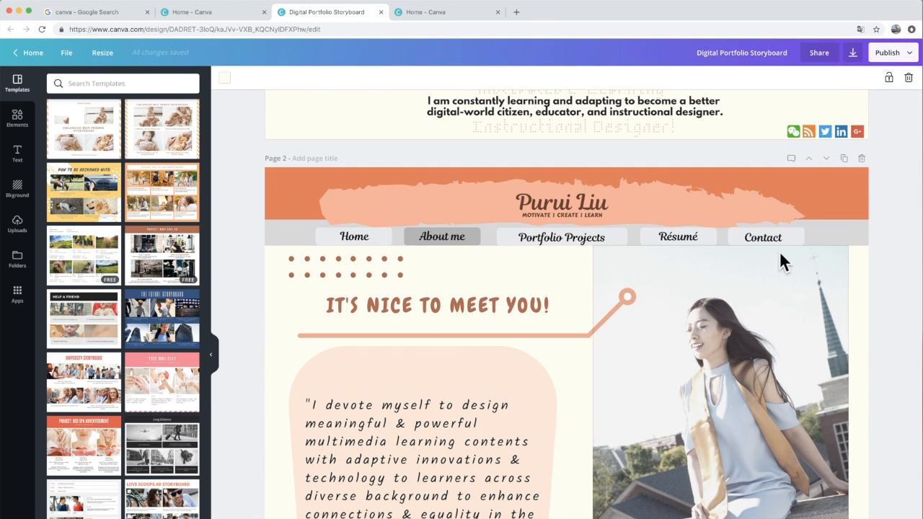
pyautogui.scroll(-7, 637, 410)
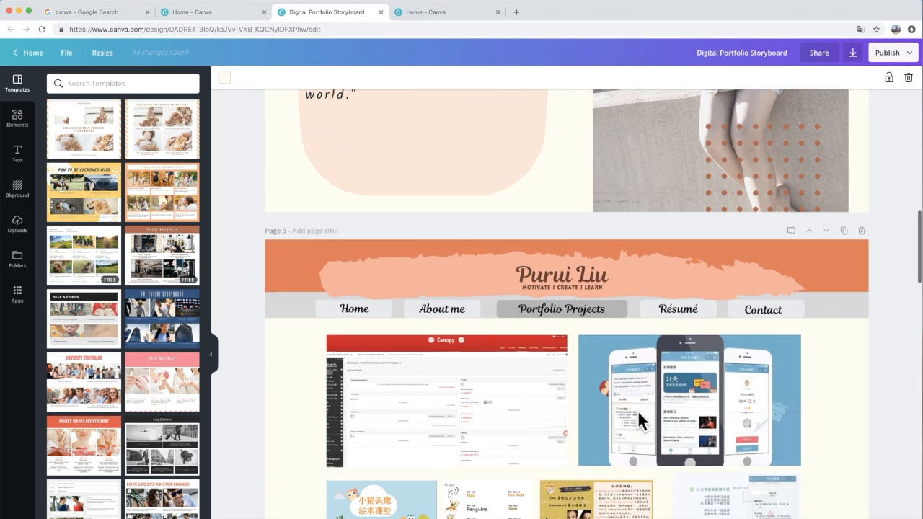
pyautogui.scroll(-2, 637, 410)
pyautogui.scroll(-7, 764, 473)
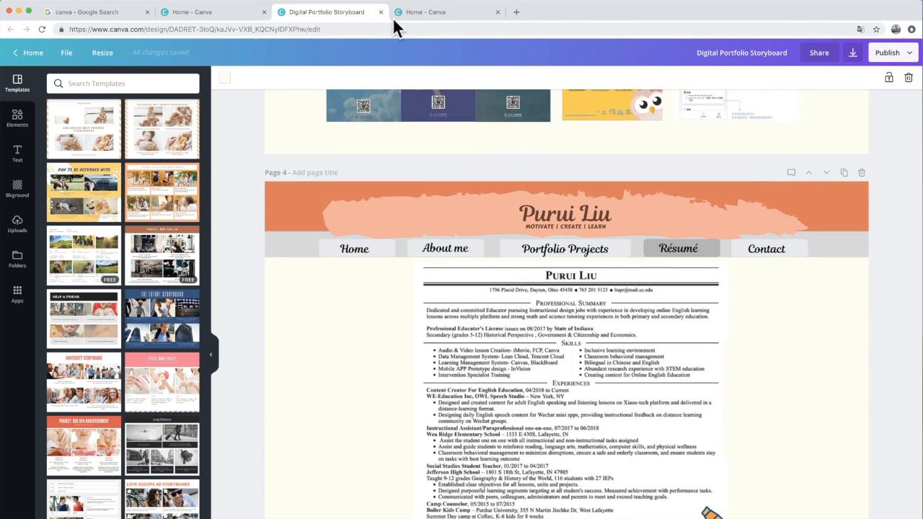
pyautogui.click(381, 11)
pyautogui.click(380, 12)
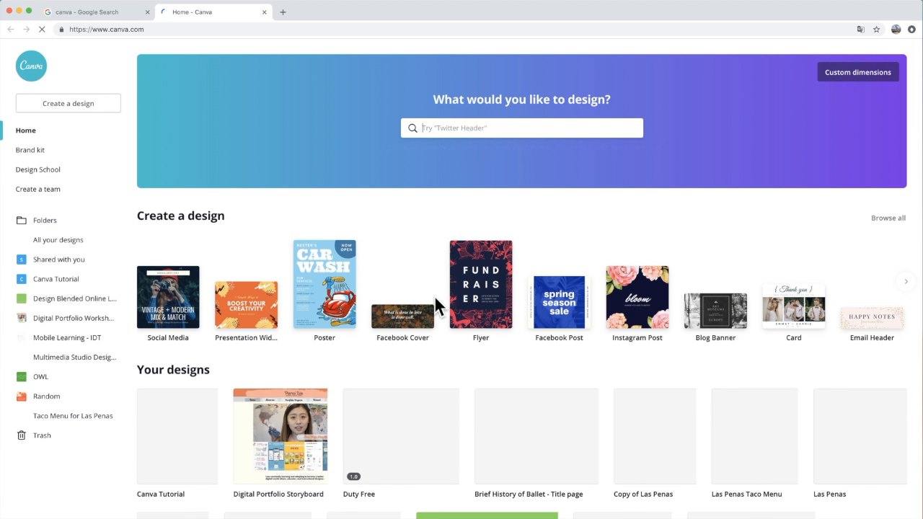
# Step: Open the Canva Tutorial folder and bring up the design types available for creating a new design
pyautogui.scroll(-3, 350, 435)
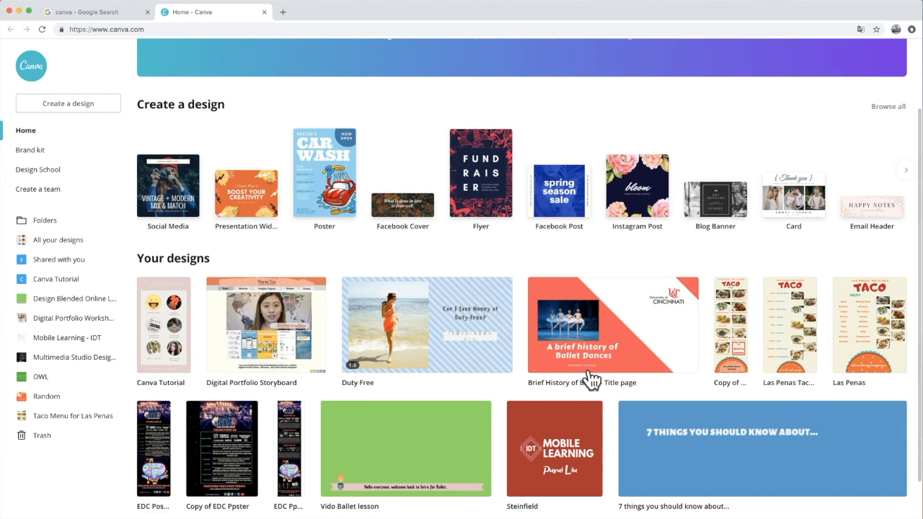
pyautogui.scroll(2, 243, 330)
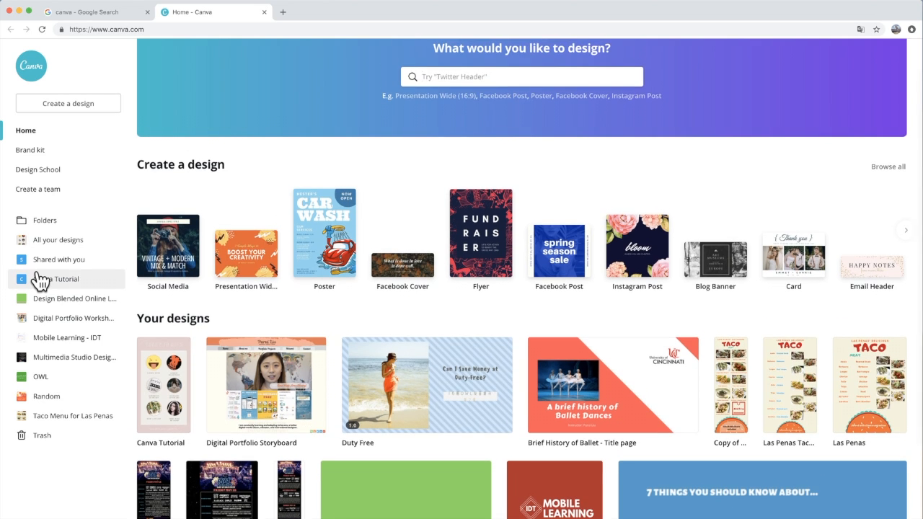
pyautogui.click(39, 281)
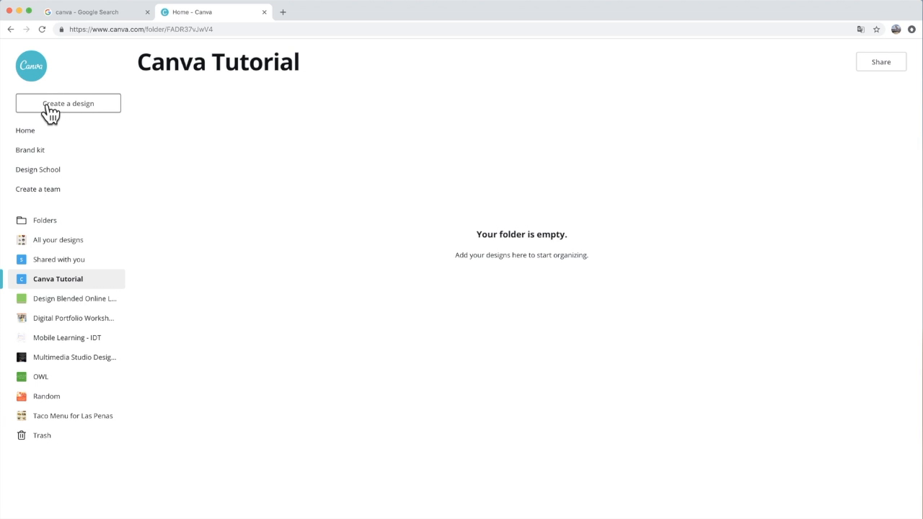
pyautogui.click(99, 114)
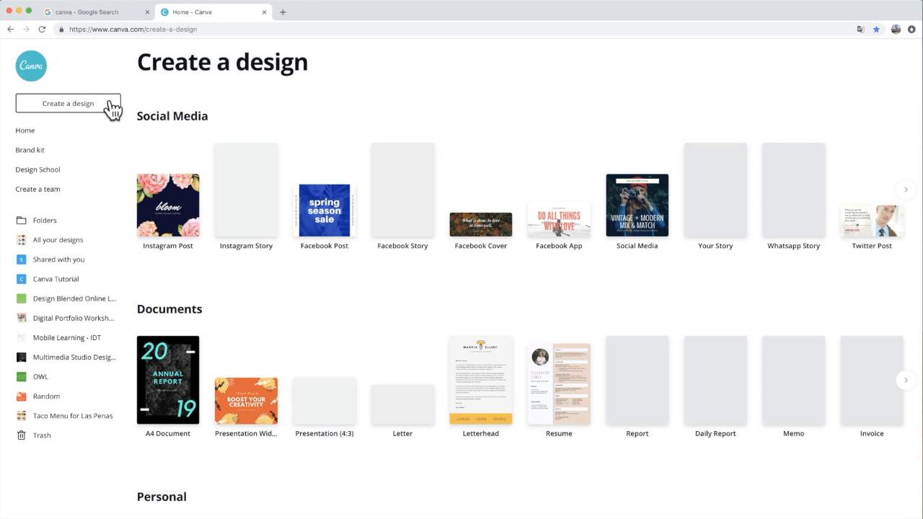
# Step: Examine the design types offered in the Social Media and Documents categories
pyautogui.scroll(-1, 205, 69)
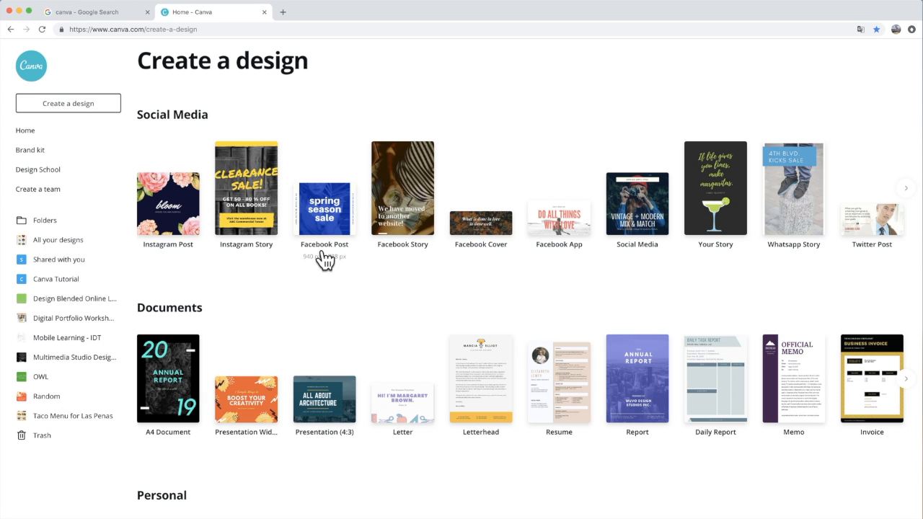
pyautogui.hscroll(5, 581, 255)
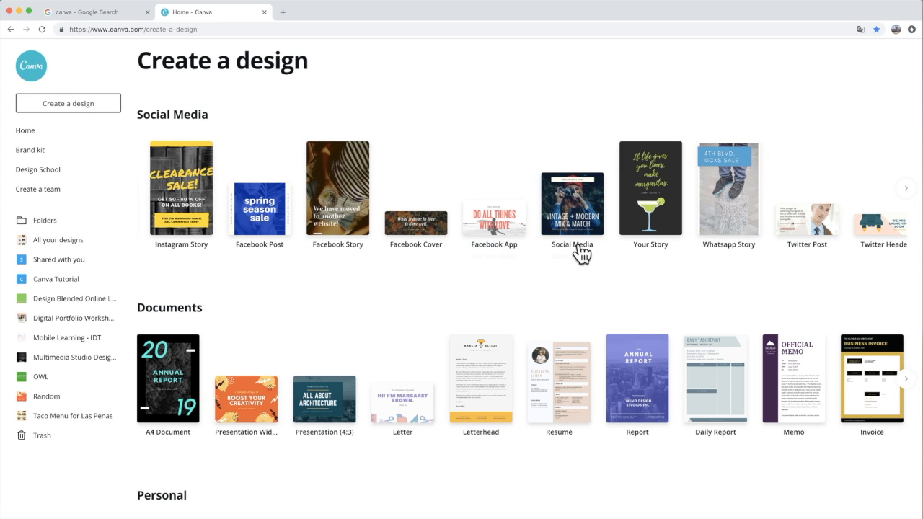
pyautogui.hscroll(10, 685, 238)
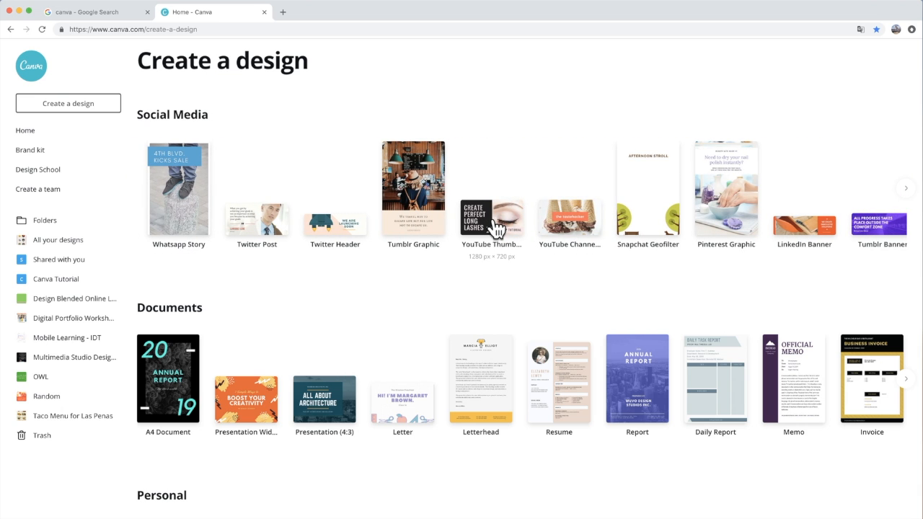
pyautogui.hscroll(6, 639, 223)
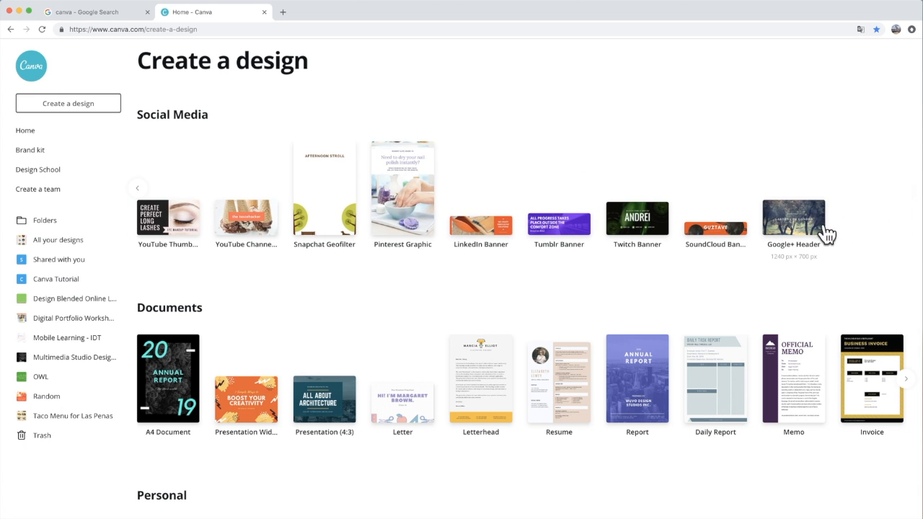
pyautogui.scroll(-1, 416, 307)
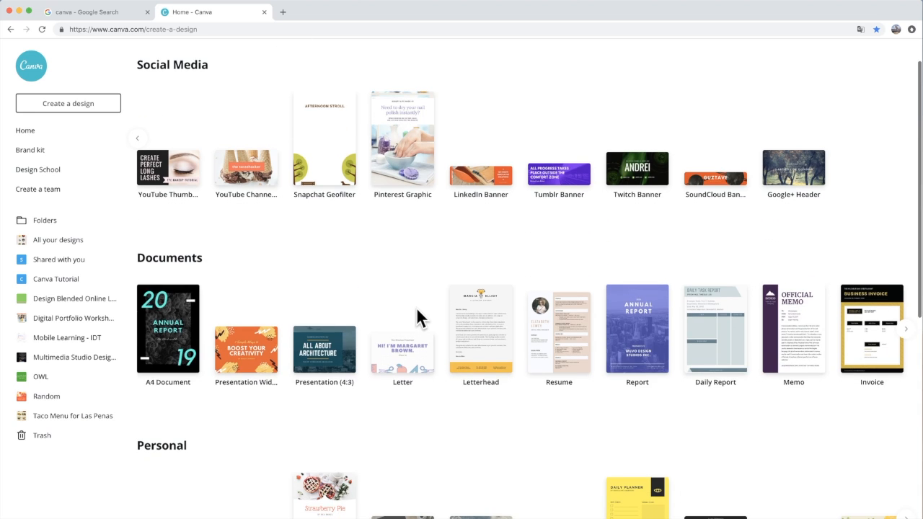
pyautogui.hscroll(2, 289, 303)
pyautogui.hscroll(-2, 230, 332)
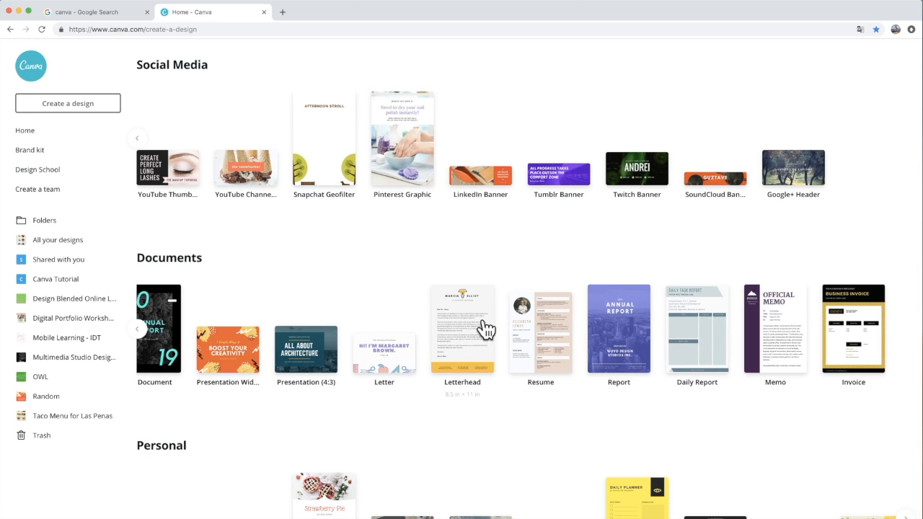
pyautogui.hscroll(1, 728, 357)
# Step: Examine the Personal, Education, Marketing, Events and Ads design types and return to the start of the list
pyautogui.scroll(-3, 490, 432)
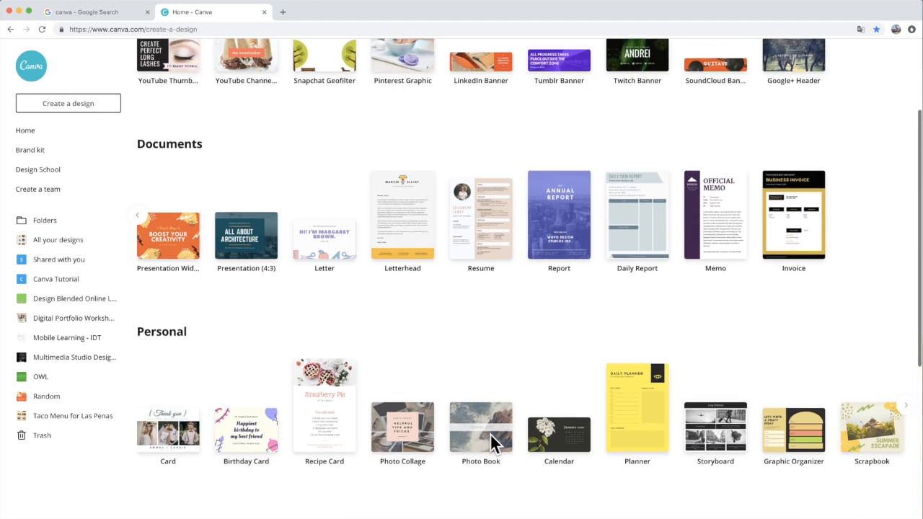
pyautogui.scroll(-3, 344, 412)
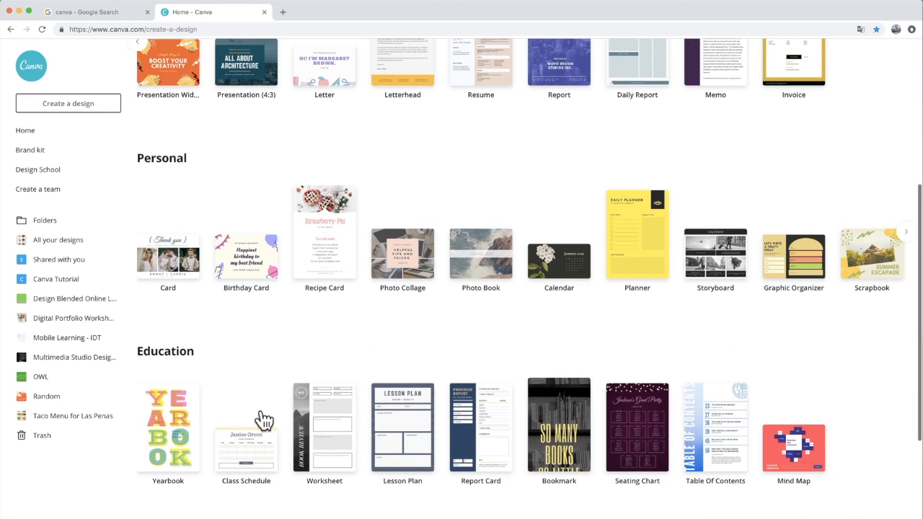
pyautogui.scroll(-5, 461, 357)
pyautogui.scroll(-5, 332, 429)
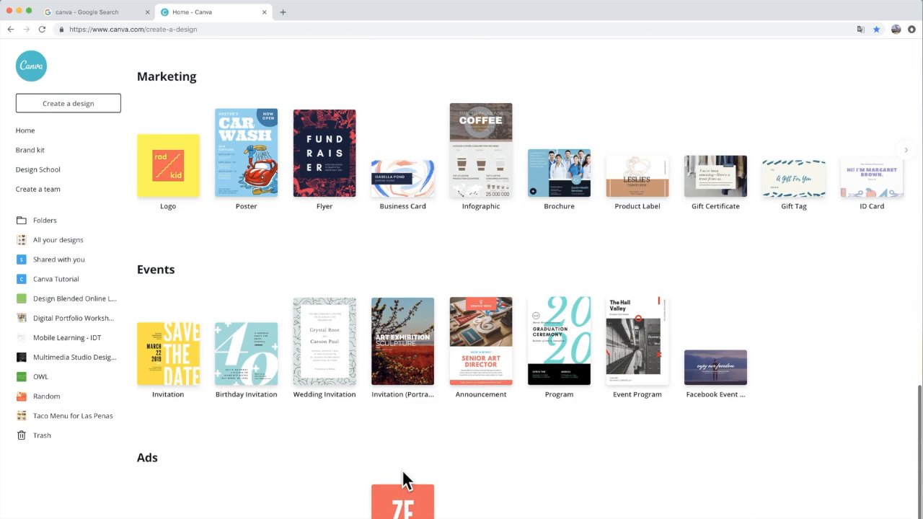
pyautogui.scroll(1, 402, 472)
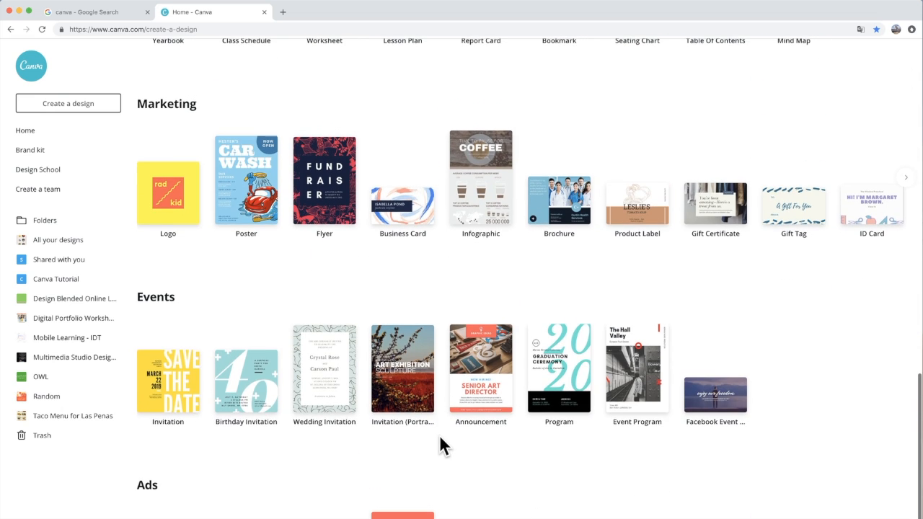
pyautogui.scroll(5, 441, 447)
pyautogui.scroll(10, 439, 444)
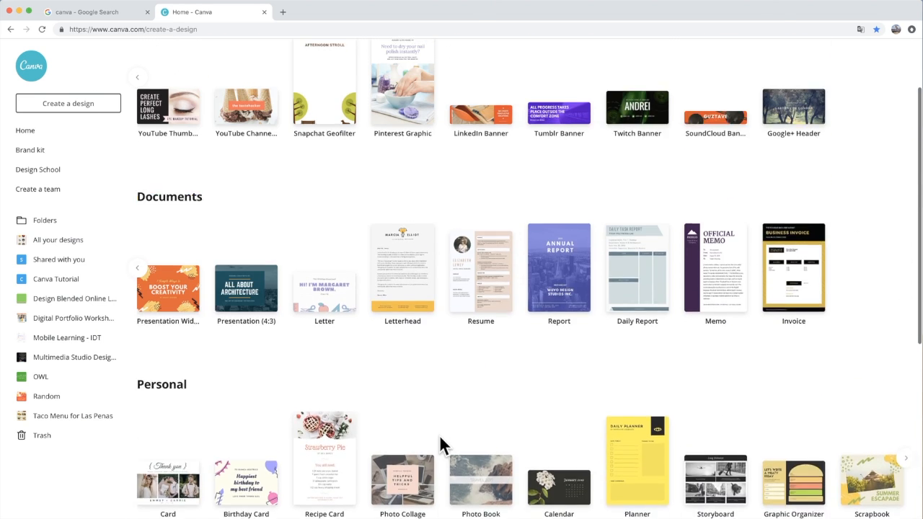
pyautogui.hscroll(2, 439, 435)
pyautogui.hscroll(-10, 422, 195)
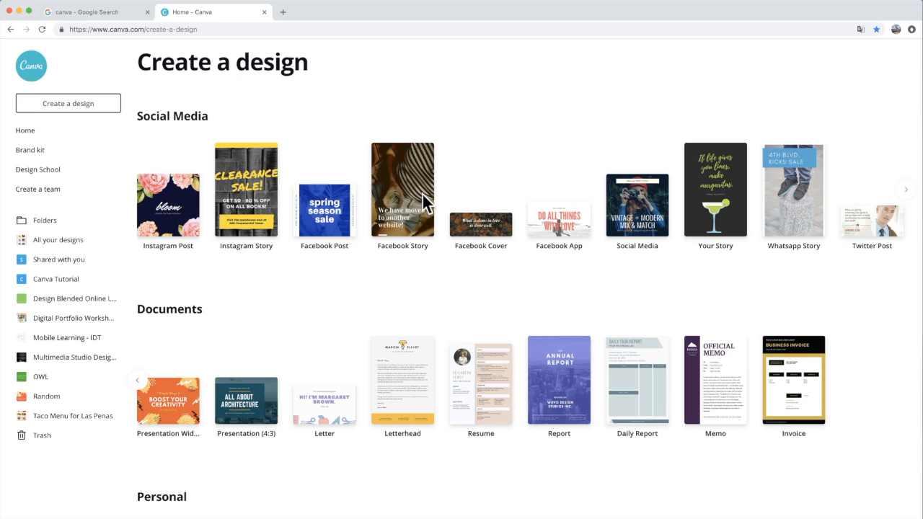
# Step: Create a blank Your Story design and apply the pink Today in Gifs template from the Minimalist Instagram Story templates
pyautogui.click(237, 186)
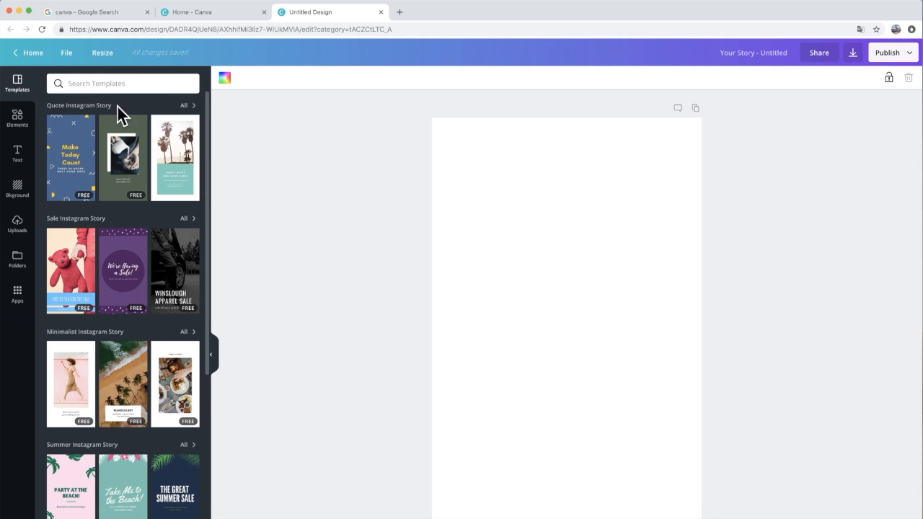
pyautogui.click(124, 335)
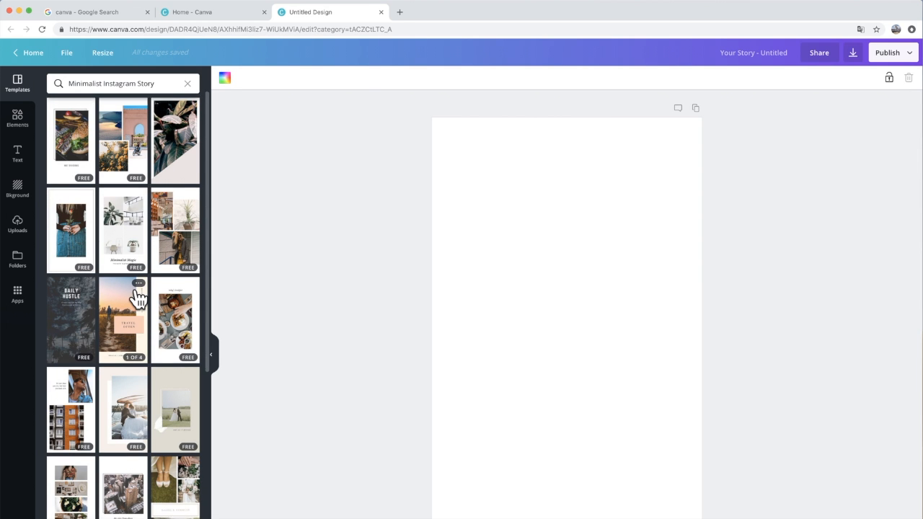
pyautogui.scroll(-2, 136, 298)
pyautogui.scroll(-5, 136, 298)
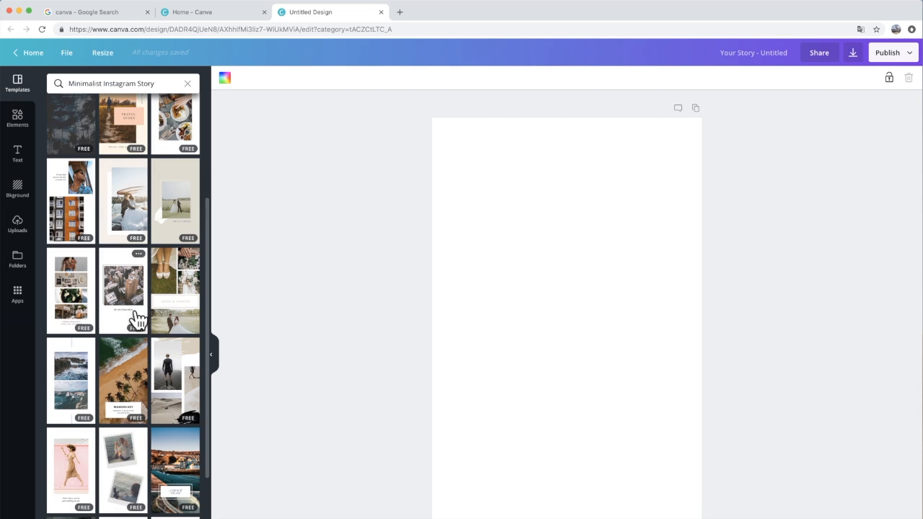
pyautogui.scroll(-5, 128, 483)
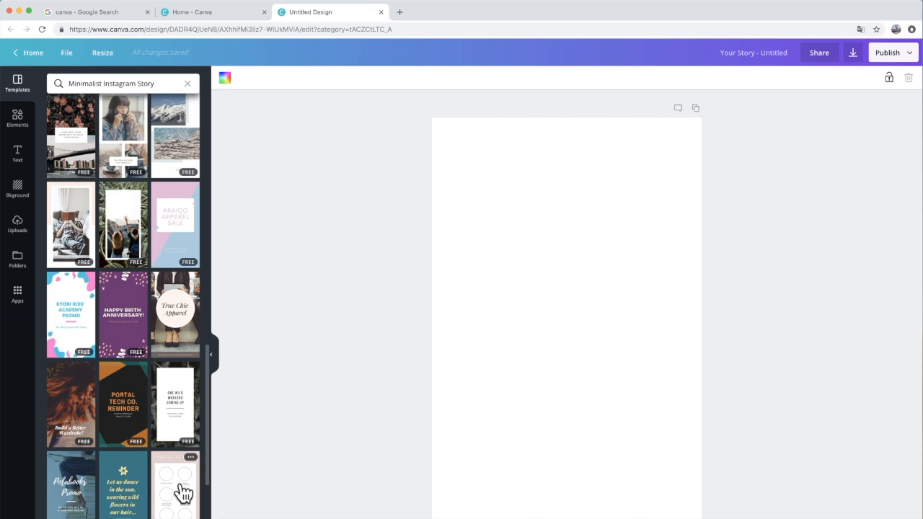
pyautogui.click(184, 493)
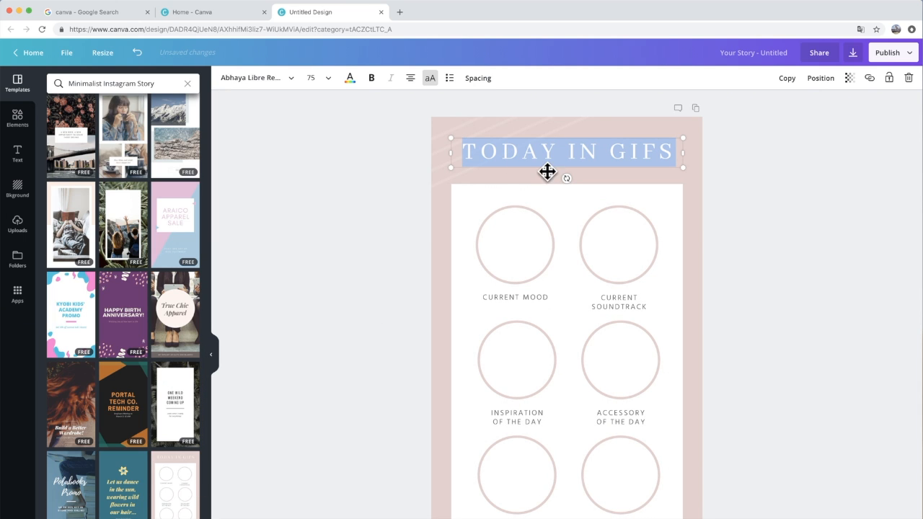
# Step: Try dark grey and light grey from the preset colors as the template's background color
pyautogui.click(747, 124)
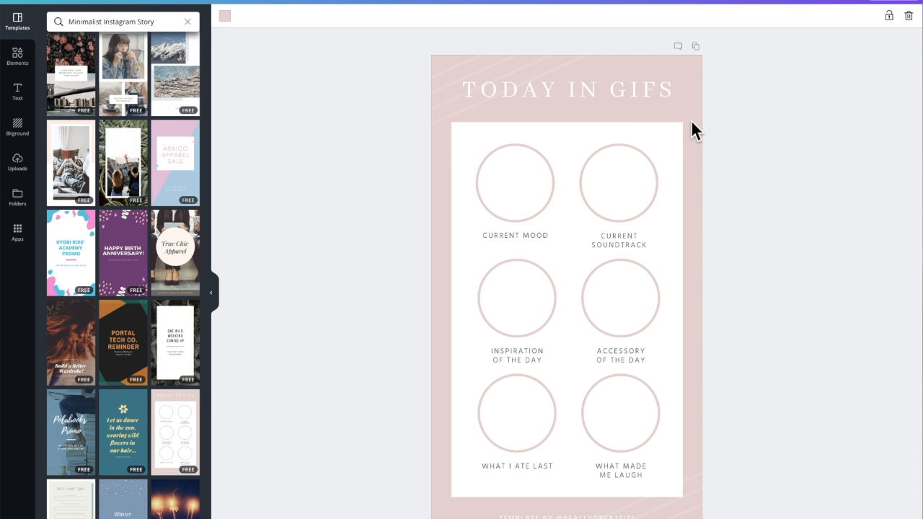
pyautogui.click(226, 20)
pyautogui.scroll(-1, 273, 97)
pyautogui.scroll(1, 274, 99)
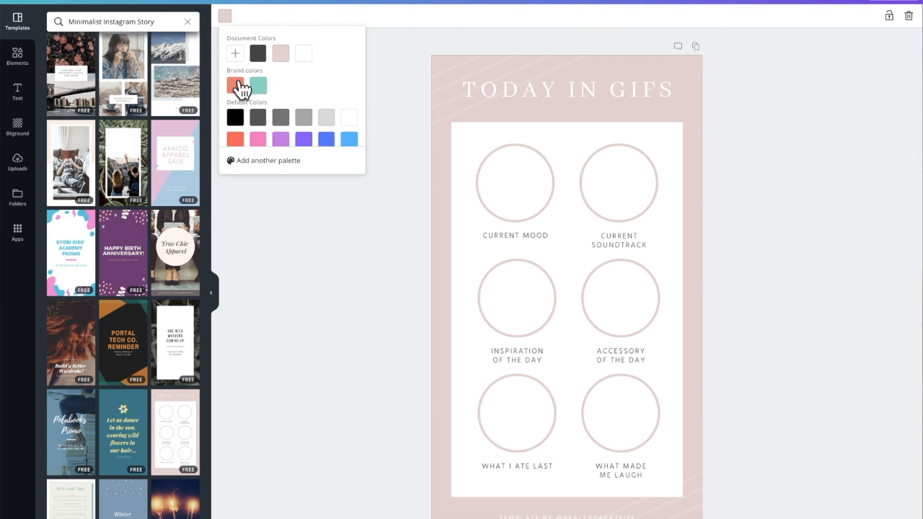
pyautogui.click(241, 87)
pyautogui.click(282, 54)
pyautogui.scroll(-1, 277, 113)
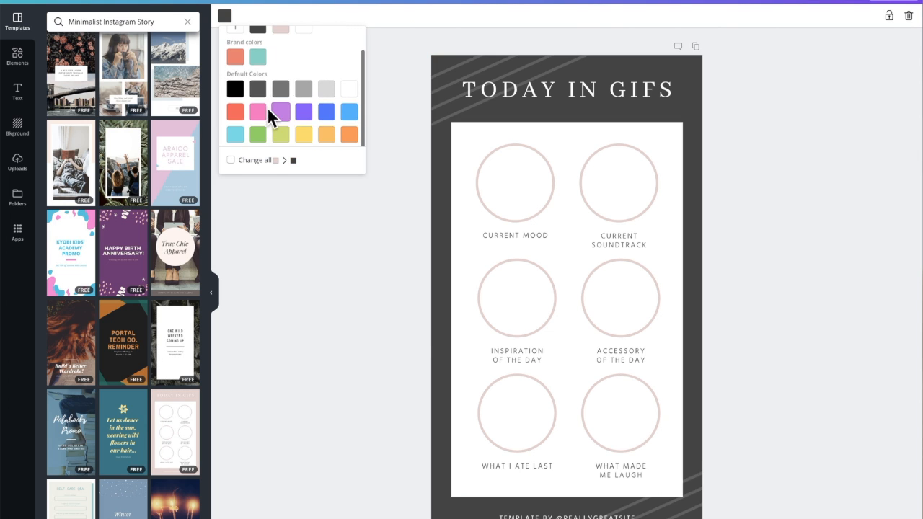
pyautogui.click(238, 113)
pyautogui.click(328, 93)
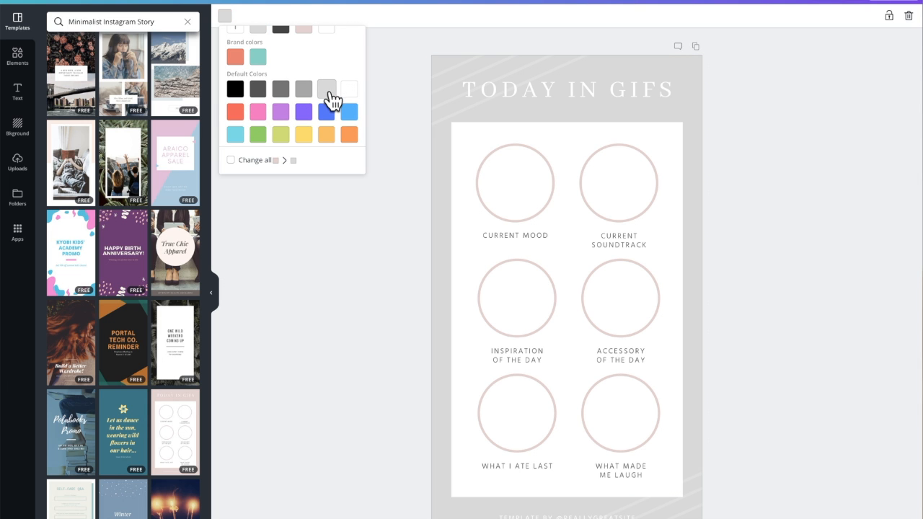
# Step: Try the custom color #c68787 for the background and restore the template's original pale pink
pyautogui.scroll(1, 244, 94)
pyautogui.click(235, 51)
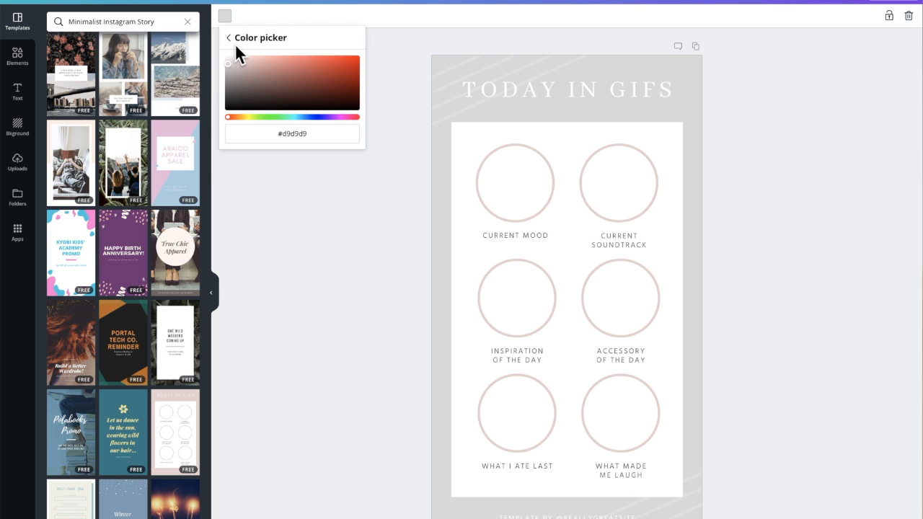
pyautogui.click(267, 68)
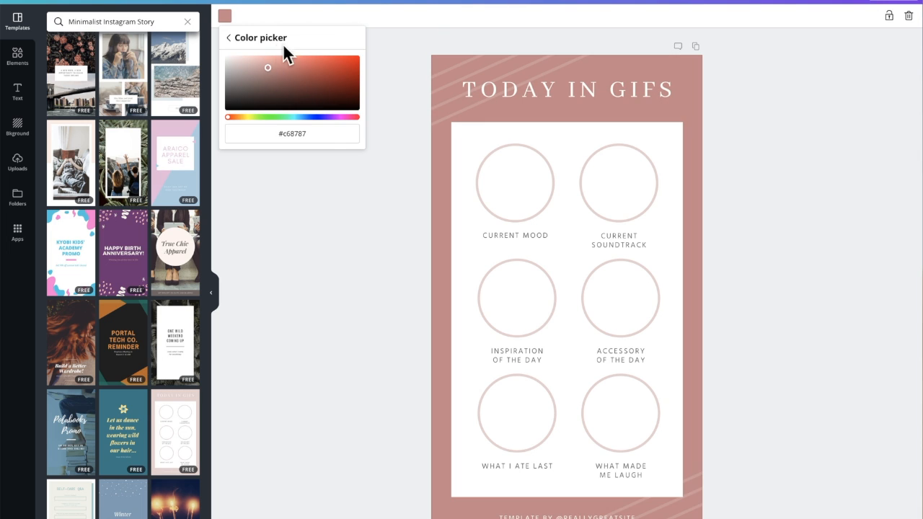
pyautogui.click(229, 40)
pyautogui.click(304, 55)
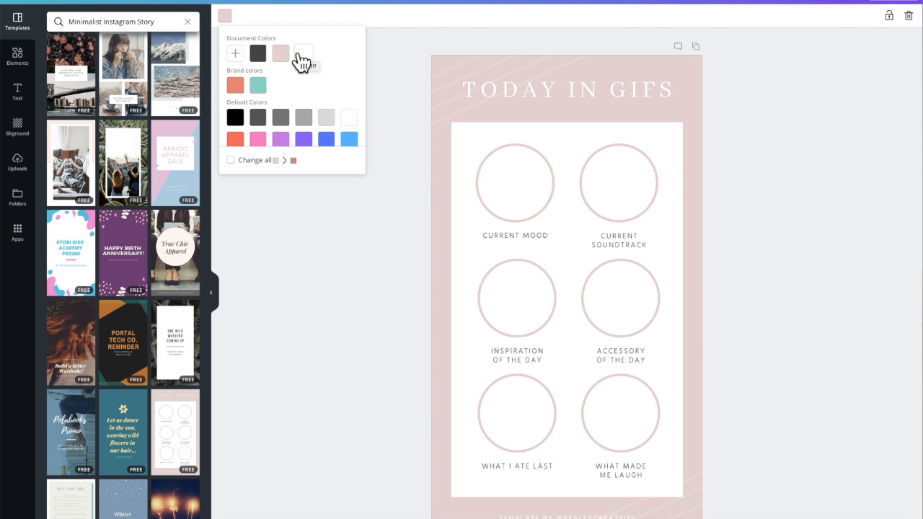
# Step: Move the uppermost white diagonal line near the TODAY IN GIFS heading and delete it from the design
pyautogui.click(440, 68)
pyautogui.click(438, 71)
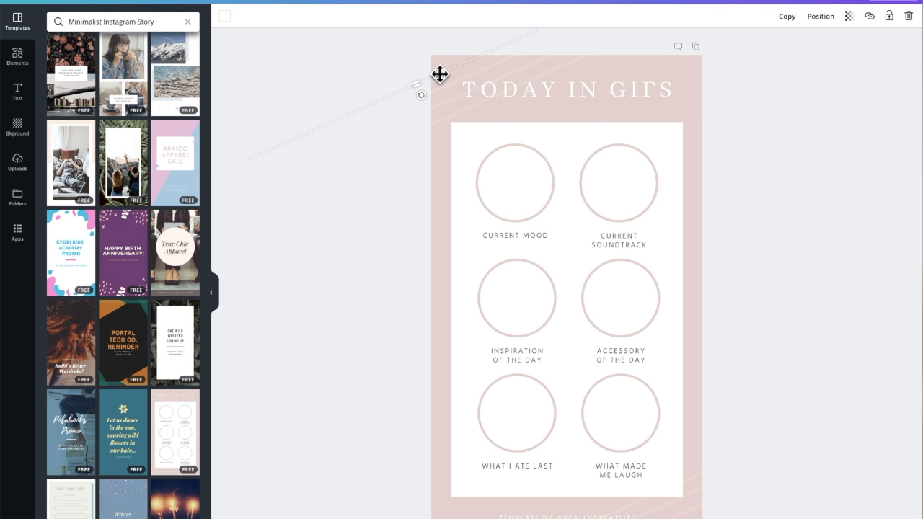
pyautogui.moveTo(444, 85); pyautogui.dragTo(555, 64)
pyautogui.click(908, 17)
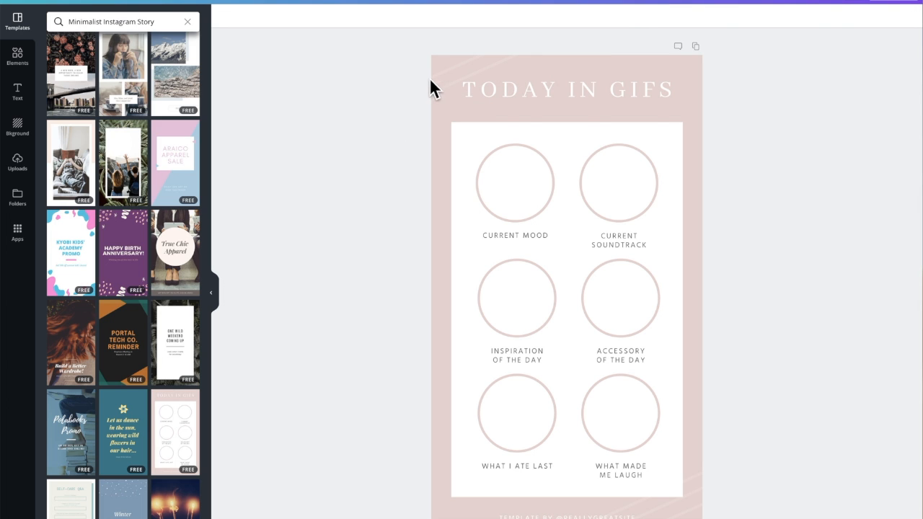
# Step: Select the whole TODAY IN GIFS heading and try the 5Mikrodotz font on it
pyautogui.click(466, 89)
pyautogui.moveTo(480, 89)
pyautogui.mouseDown()
pyautogui.moveTo(579, 93)
pyautogui.moveTo(473, 89)
pyautogui.mouseUp()
pyautogui.tripleClick(524, 83)
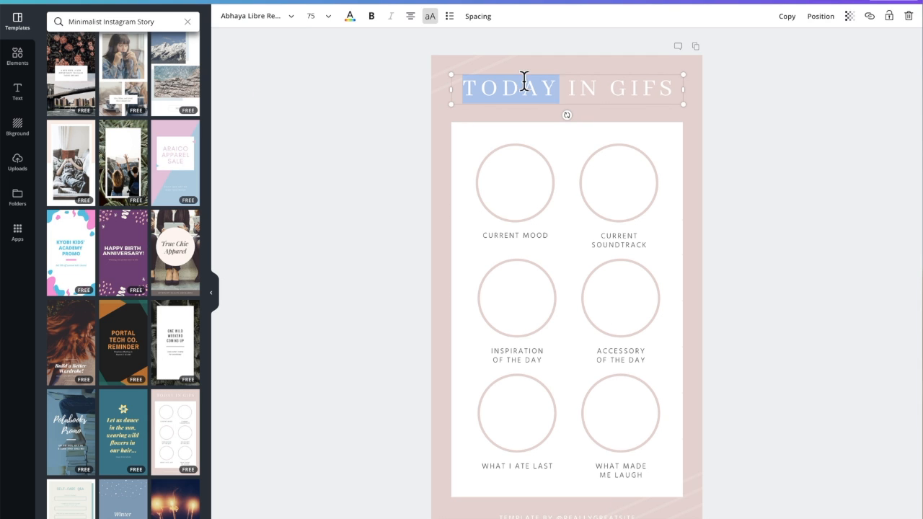
pyautogui.click(282, 26)
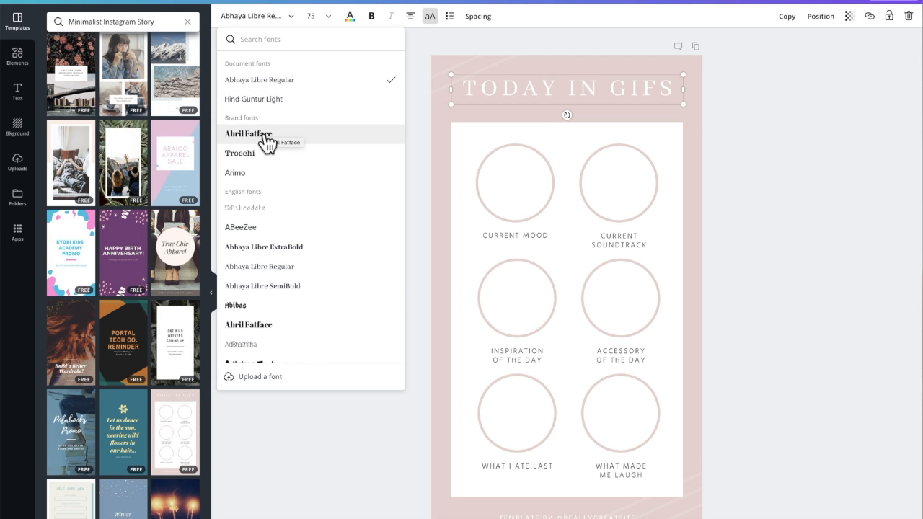
pyautogui.click(269, 208)
# Step: Set the font of the TODAY IN GIFS heading to Akron Shades NBP
pyautogui.scroll(-2, 268, 216)
pyautogui.scroll(-2, 268, 220)
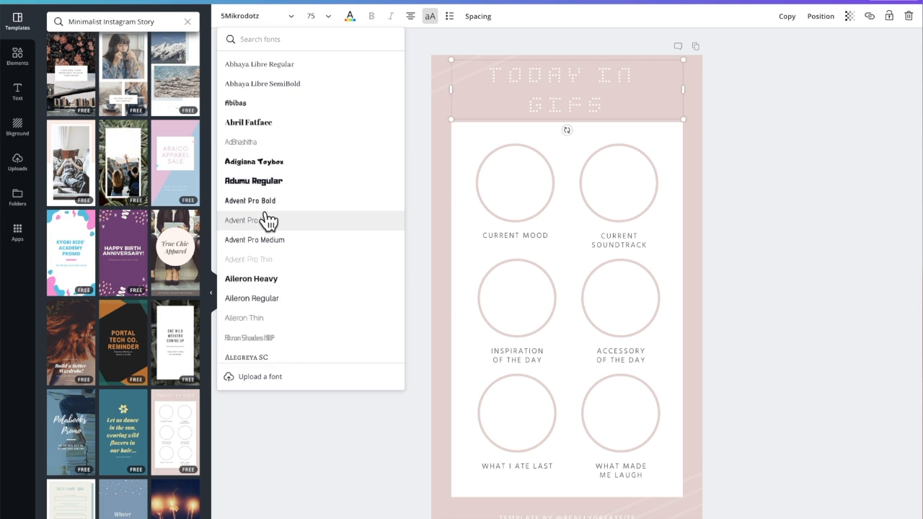
pyautogui.scroll(-1, 264, 214)
pyautogui.scroll(1, 262, 189)
pyautogui.scroll(-1, 260, 172)
pyautogui.scroll(-2, 264, 179)
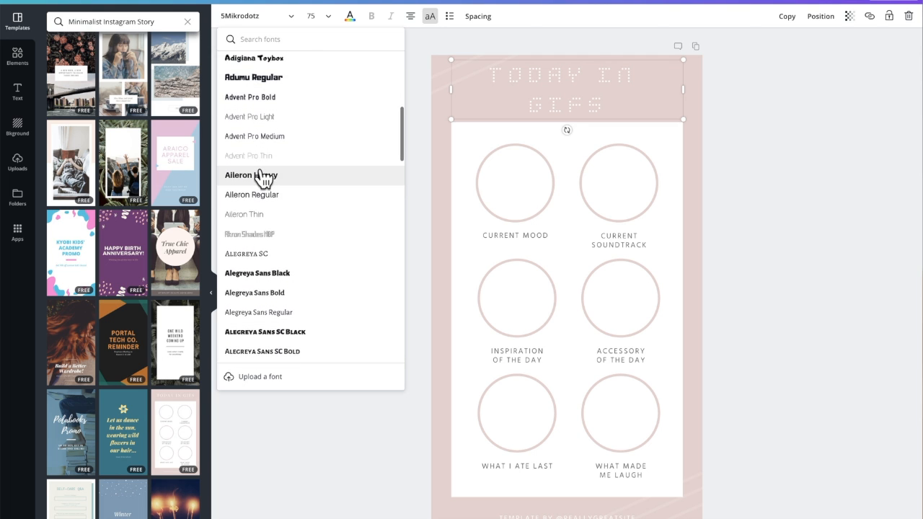
pyautogui.scroll(-1, 263, 205)
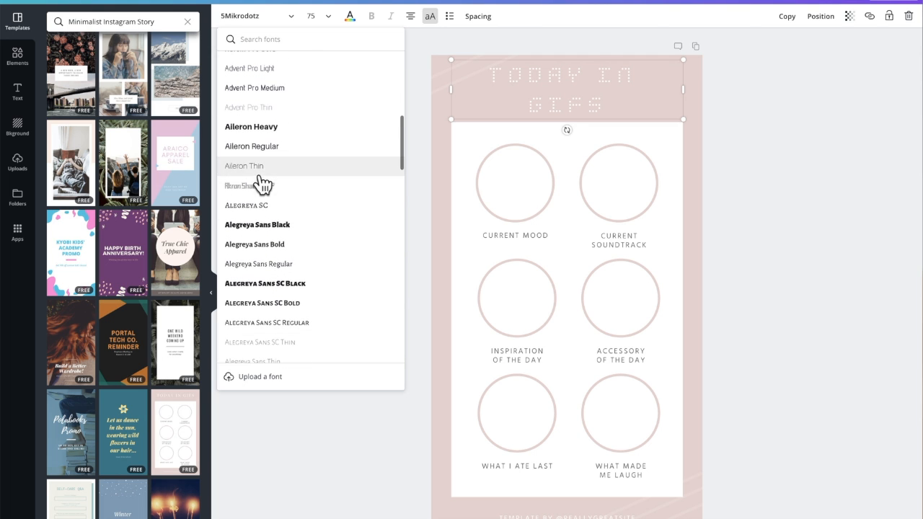
pyautogui.click(262, 183)
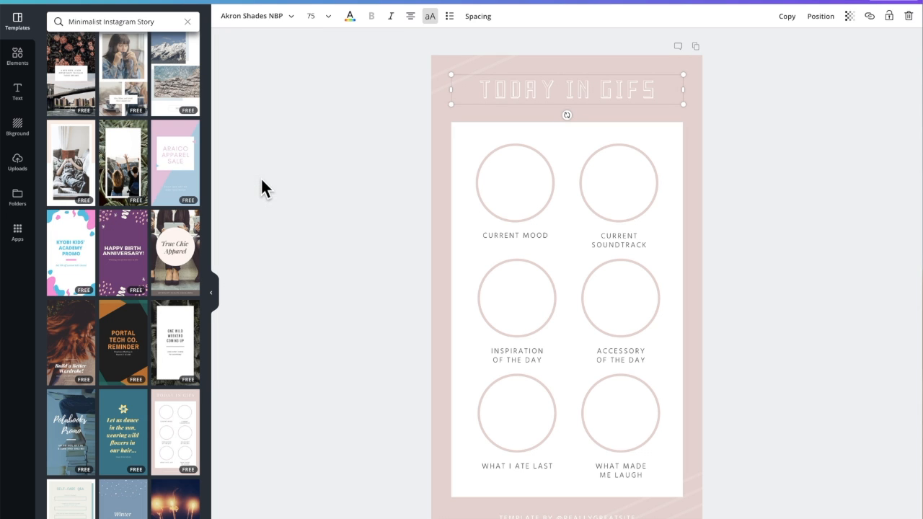
# Step: Enlarge the TODAY IN GIFS heading to a font size of about 82.3
pyautogui.doubleClick(557, 91)
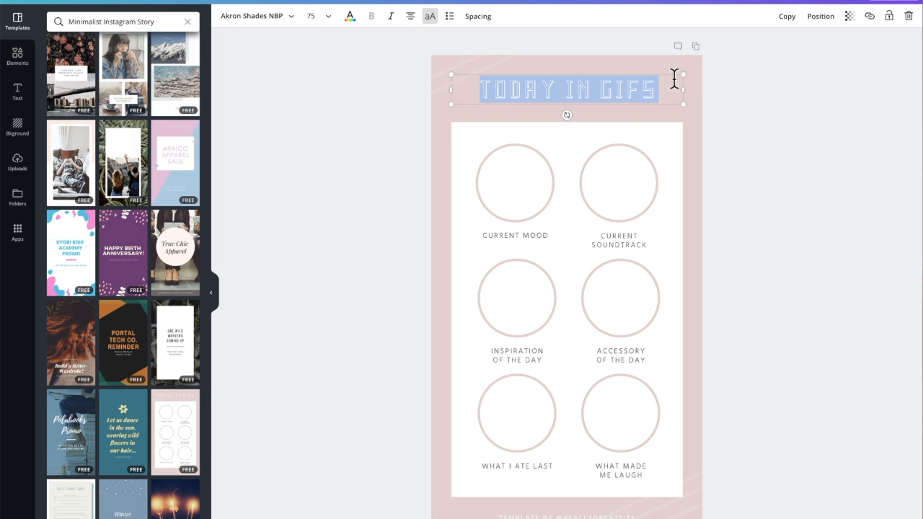
pyautogui.moveTo(682, 77); pyautogui.dragTo(695, 72)
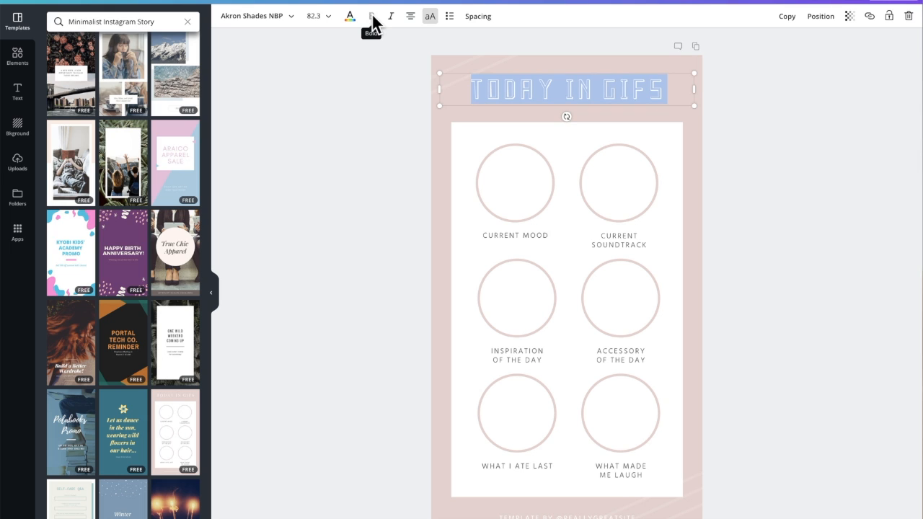
# Step: Italicize the TODAY IN GIFS heading
pyautogui.click(390, 22)
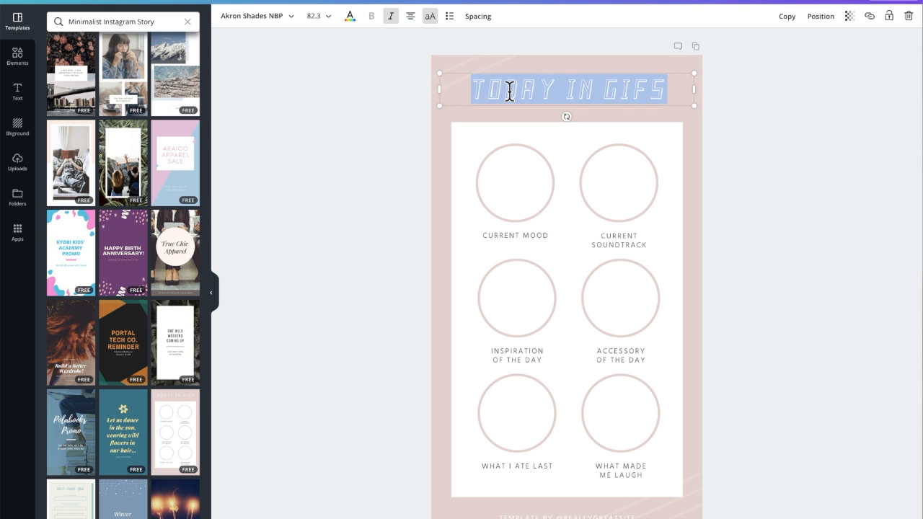
pyautogui.click(554, 138)
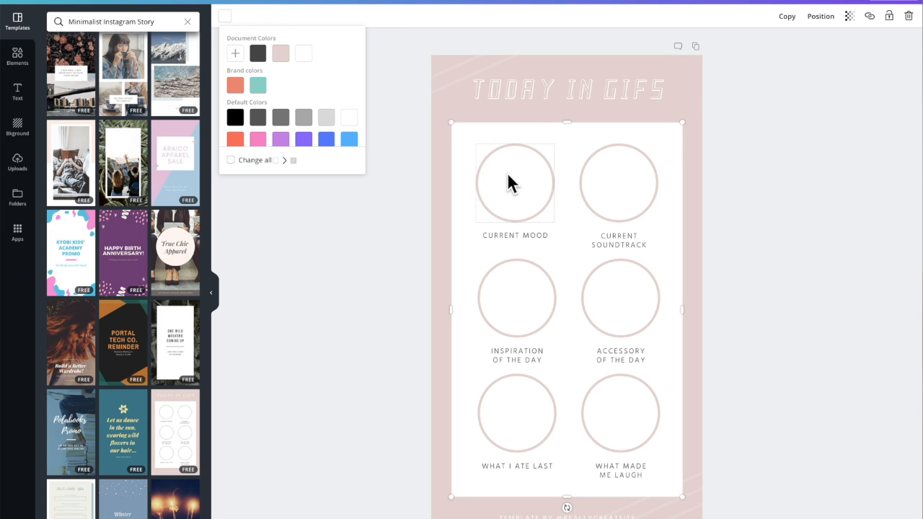
# Step: Examine the photo and graphic categories of the elements library for something to fill the CURRENT MOOD circle
pyautogui.click(512, 188)
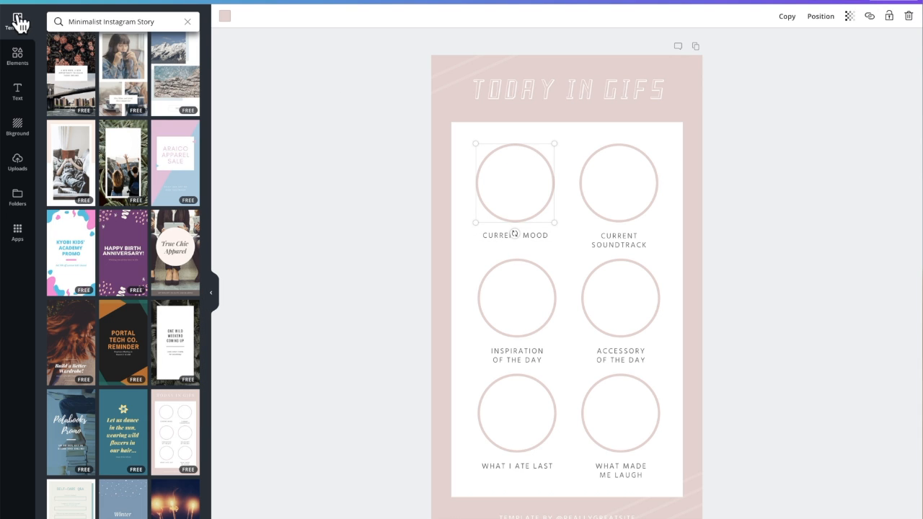
pyautogui.click(22, 62)
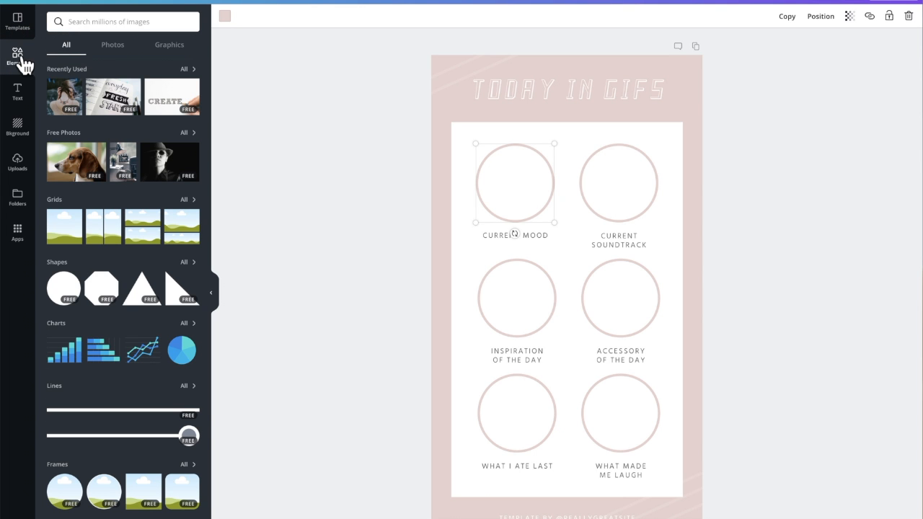
pyautogui.click(116, 43)
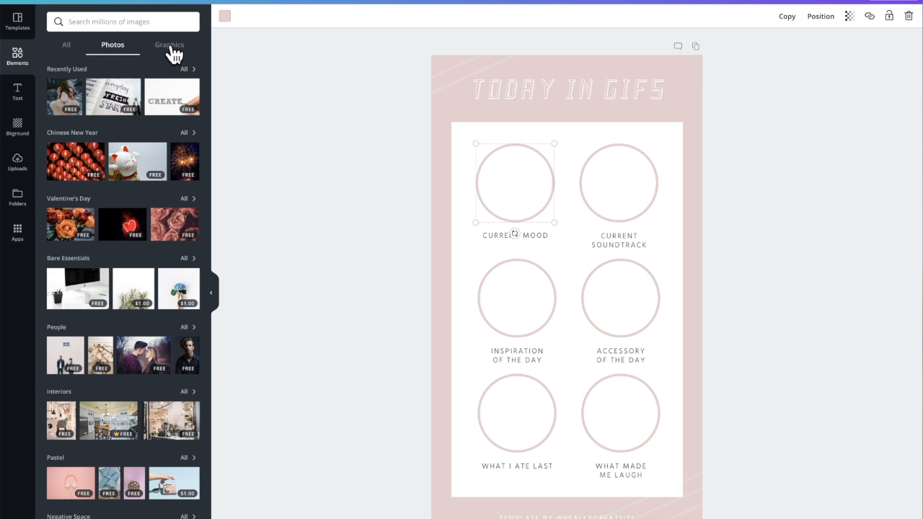
pyautogui.click(170, 46)
pyautogui.scroll(-5, 89, 346)
pyautogui.scroll(2, 88, 346)
pyautogui.scroll(3, 90, 346)
pyautogui.scroll(-2, 115, 238)
pyautogui.scroll(-3, 104, 252)
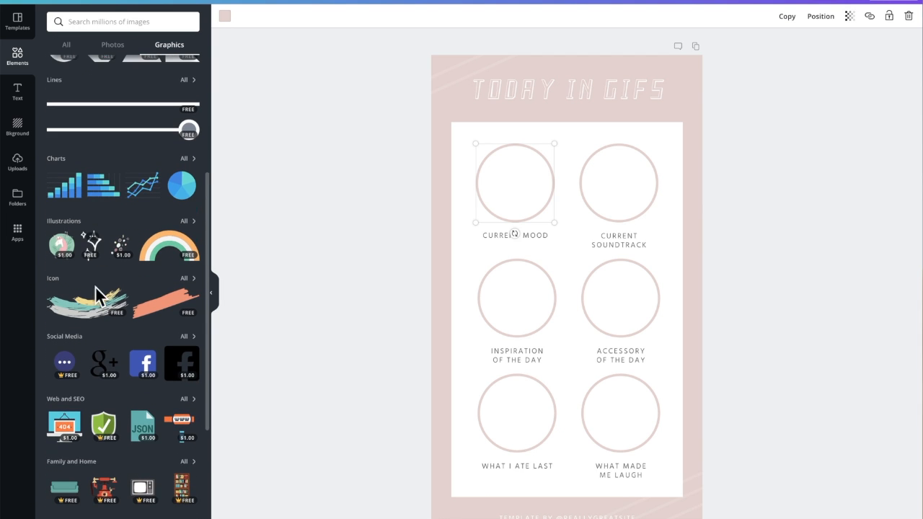
pyautogui.scroll(-1, 96, 339)
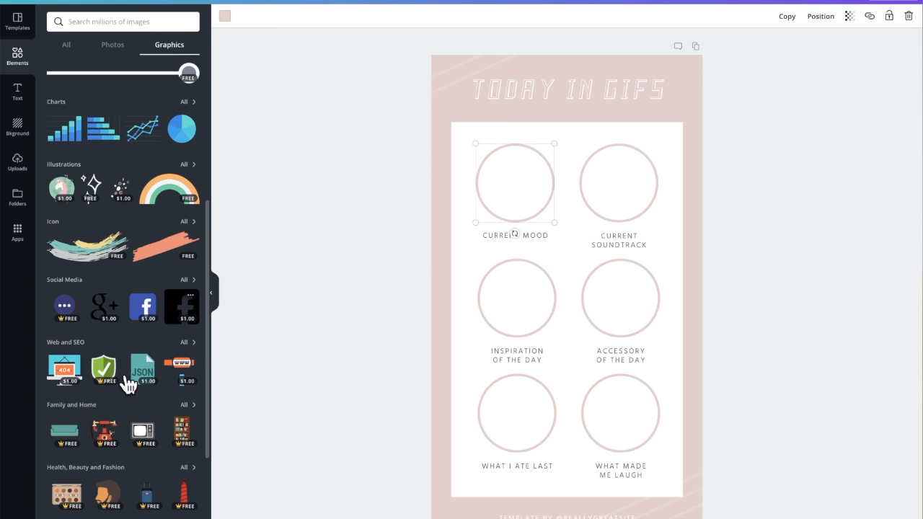
pyautogui.scroll(-1, 123, 382)
pyautogui.scroll(6, 108, 331)
pyautogui.click(115, 55)
pyautogui.click(69, 46)
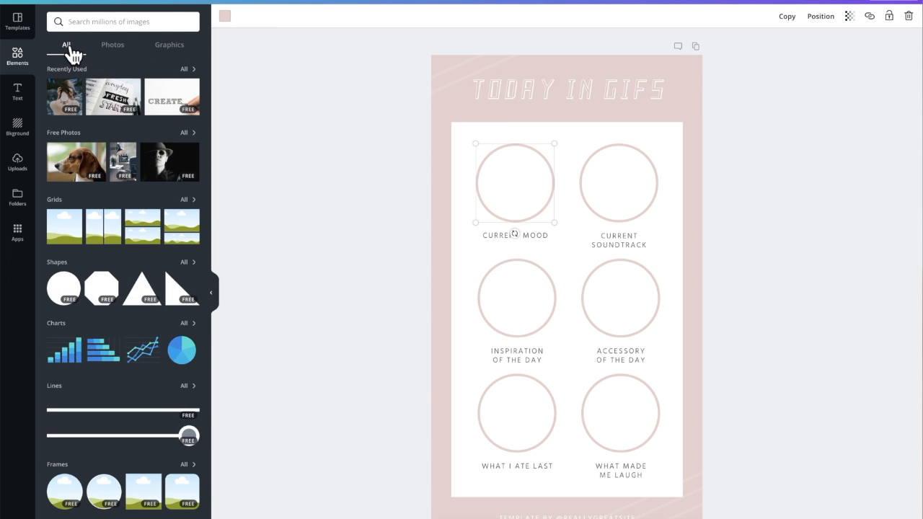
# Step: Search the elements for mood and add the winking emoji with its tongue out to the design
pyautogui.click(102, 15)
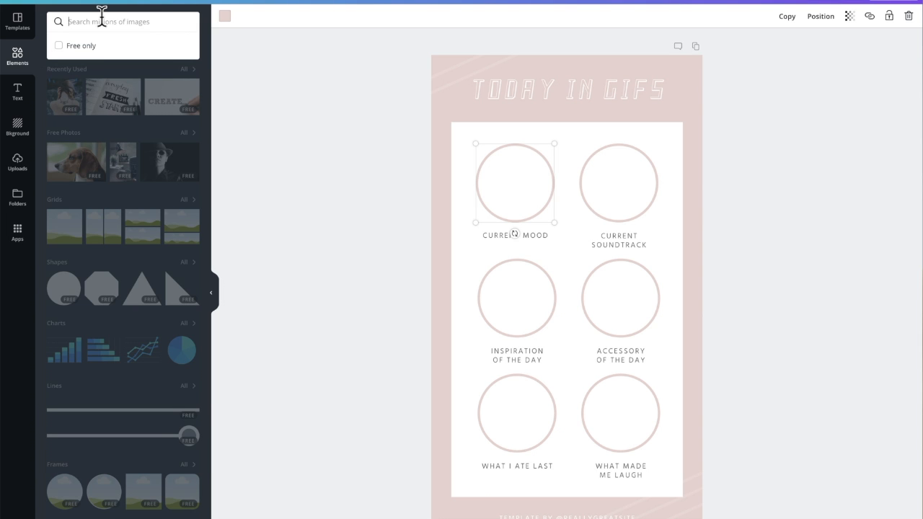
pyautogui.write('mo')
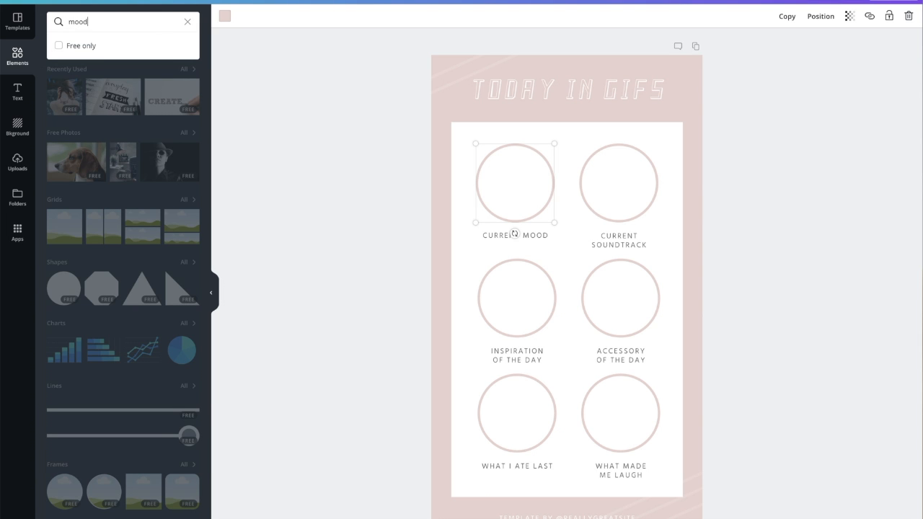
pyautogui.write('od')
pyautogui.press('Return')
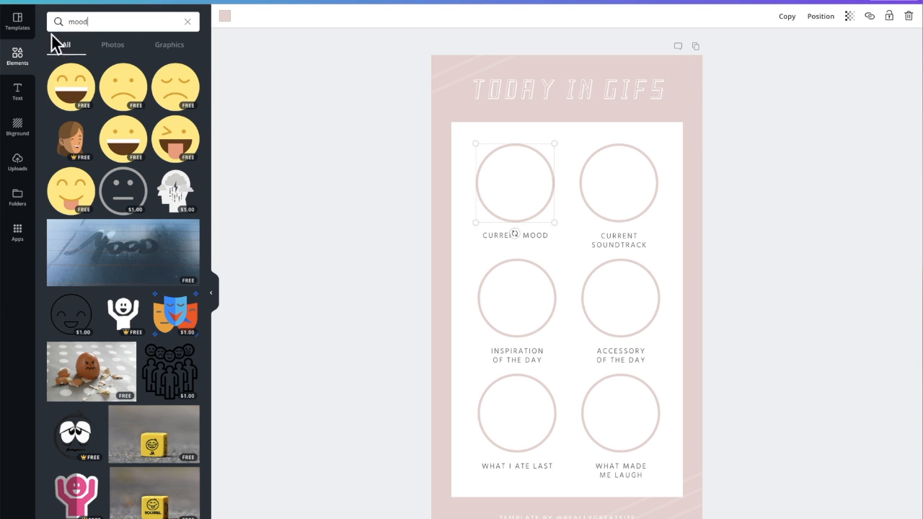
pyautogui.scroll(-10, 72, 469)
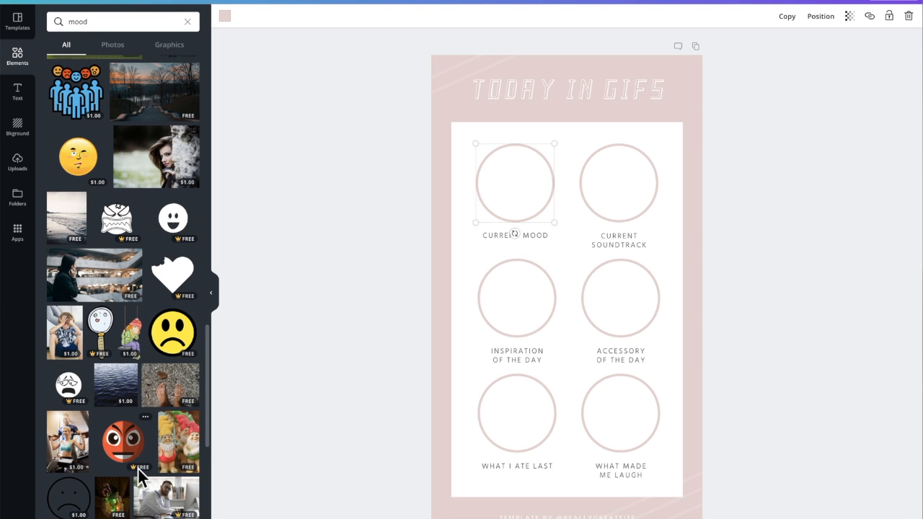
pyautogui.scroll(-6, 139, 475)
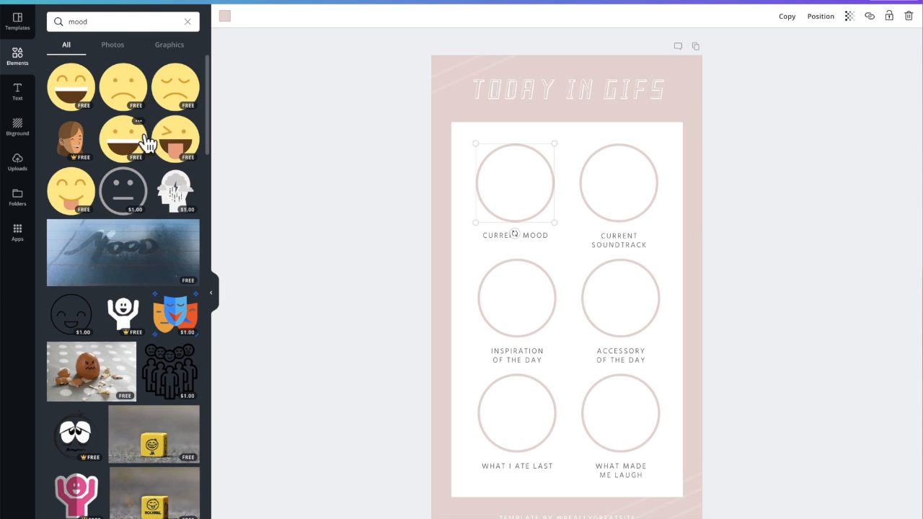
pyautogui.click(174, 140)
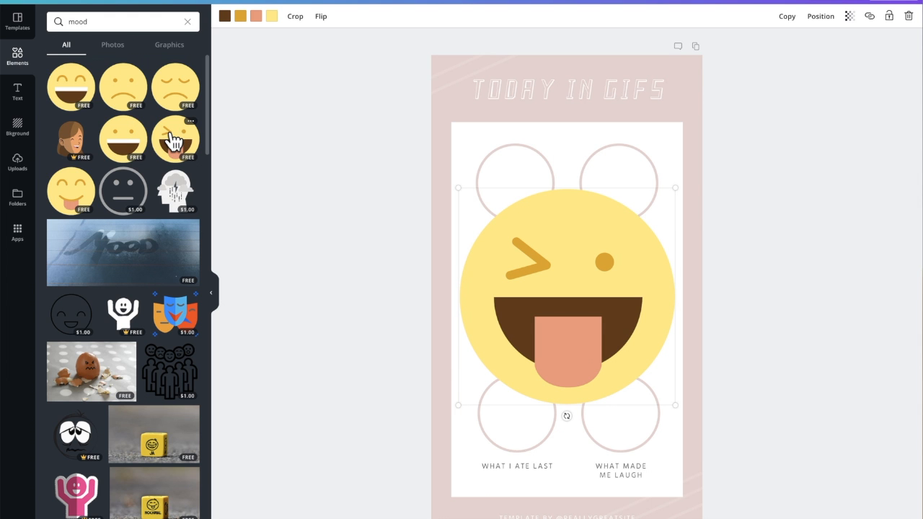
# Step: Shrink the winking emoji and fit it exactly inside the CURRENT MOOD circle
pyautogui.moveTo(677, 406); pyautogui.dragTo(554, 222)
pyautogui.moveTo(483, 150); pyautogui.dragTo(476, 144)
pyautogui.press('Escape')
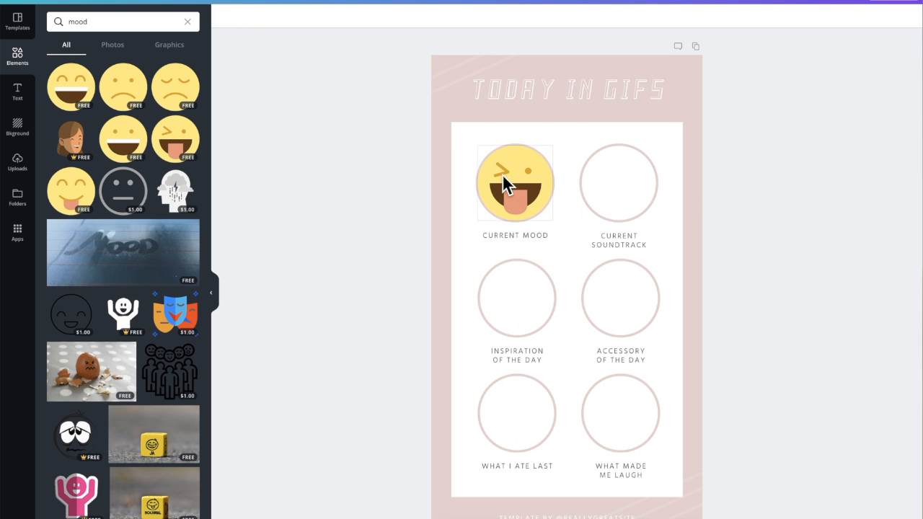
# Step: Upload the orange-and-black cover image and try placing it over the CURRENT SOUNDTRACK circle
pyautogui.click(616, 166)
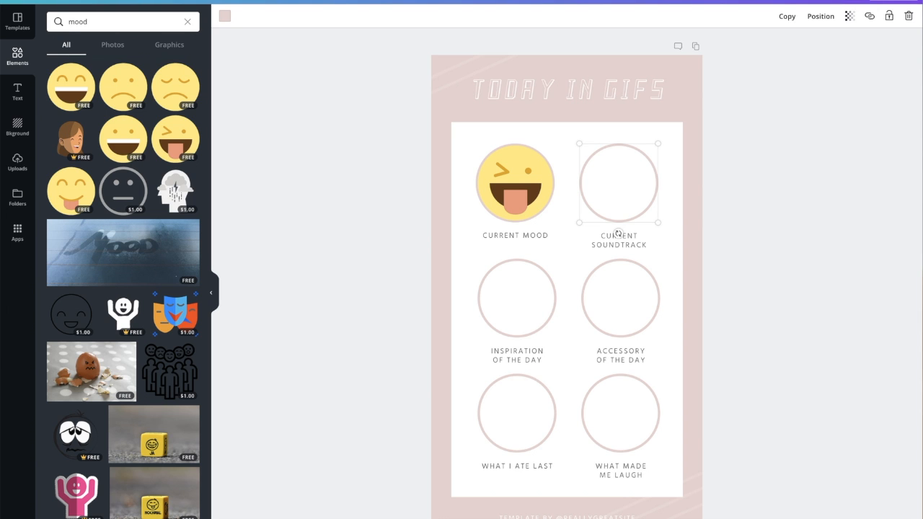
pyautogui.moveTo(922, 144); pyautogui.dragTo(697, 162)
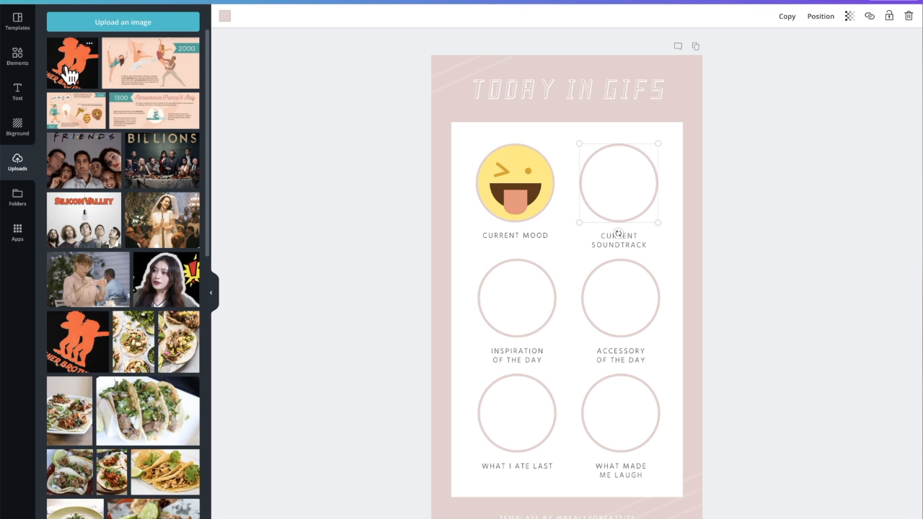
pyautogui.moveTo(69, 67); pyautogui.dragTo(617, 173)
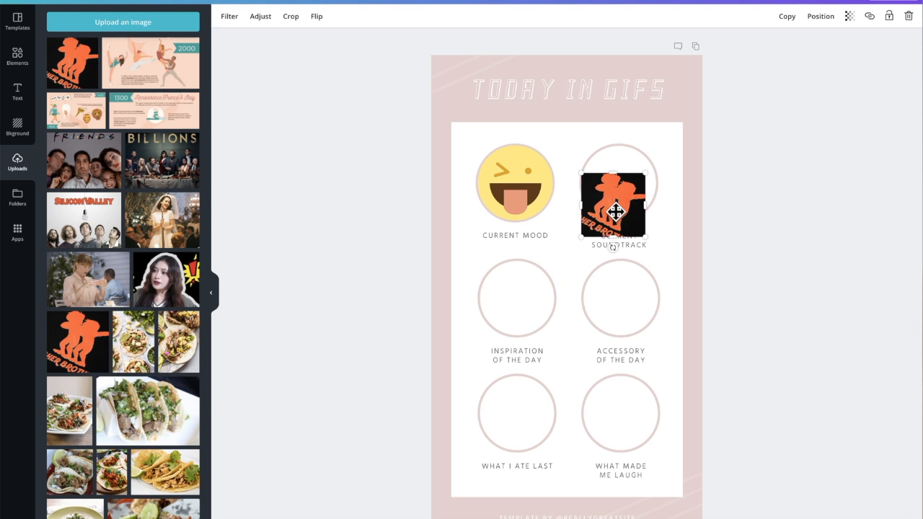
pyautogui.click(908, 16)
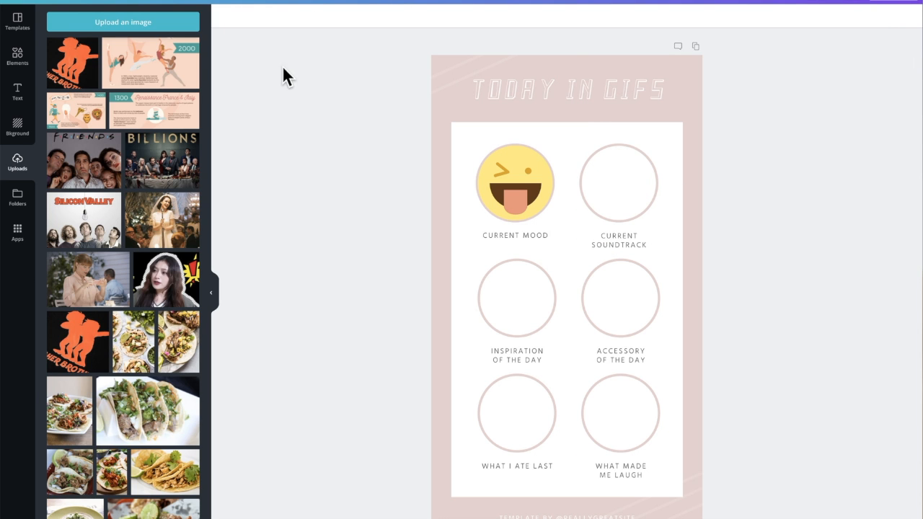
# Step: Add a plain circular frame from the Frames collection and fit it inside the CURRENT SOUNDTRACK circle
pyautogui.click(20, 65)
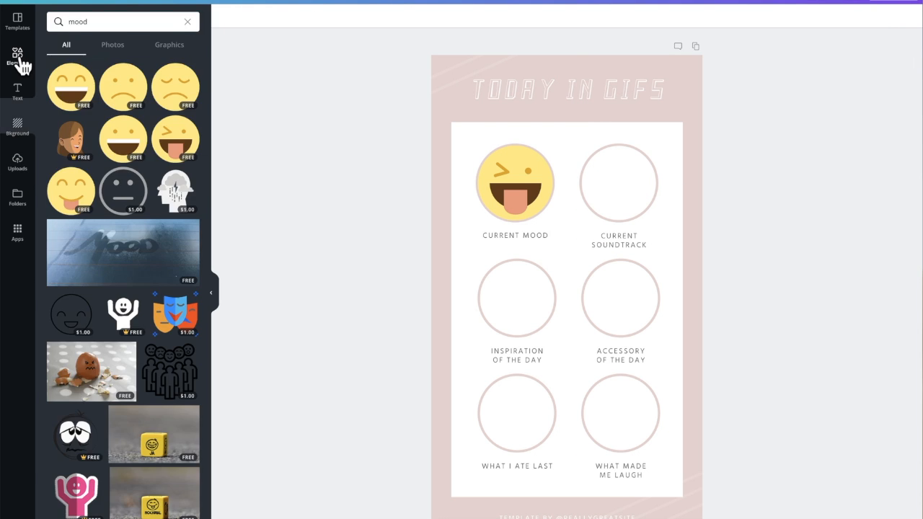
pyautogui.click(21, 64)
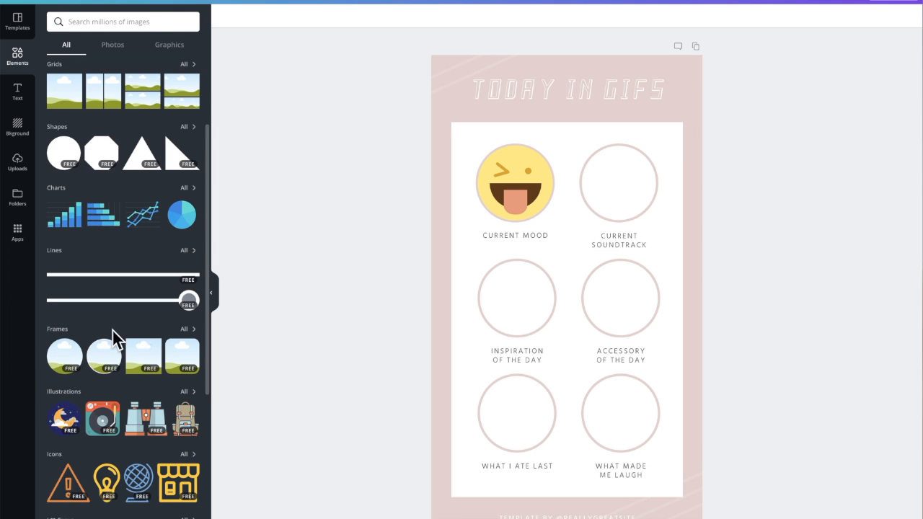
pyautogui.click(186, 329)
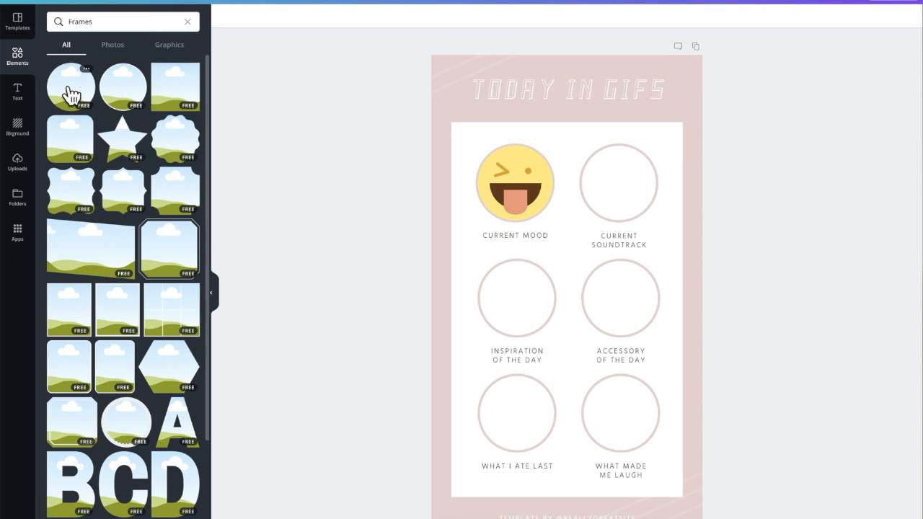
pyautogui.click(71, 93)
pyautogui.moveTo(685, 336); pyautogui.dragTo(555, 186)
pyautogui.moveTo(521, 158); pyautogui.dragTo(625, 175)
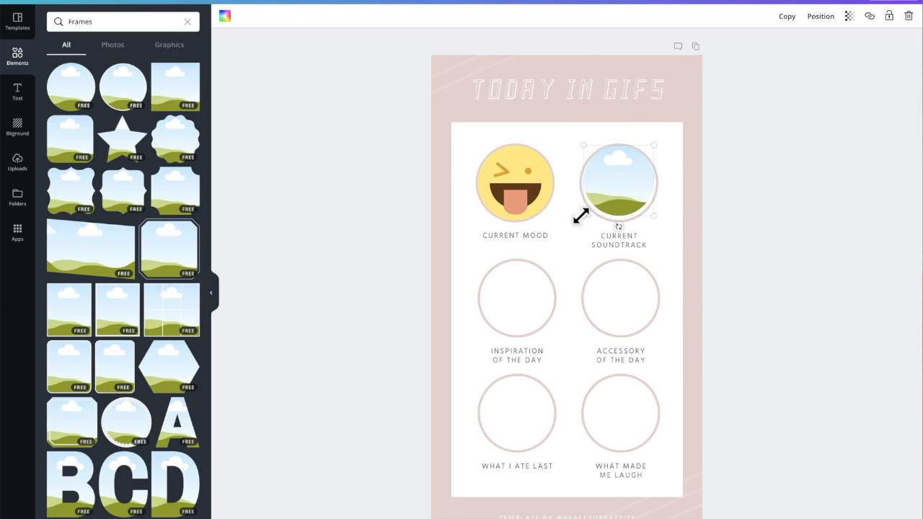
pyautogui.click(677, 170)
pyautogui.click(614, 173)
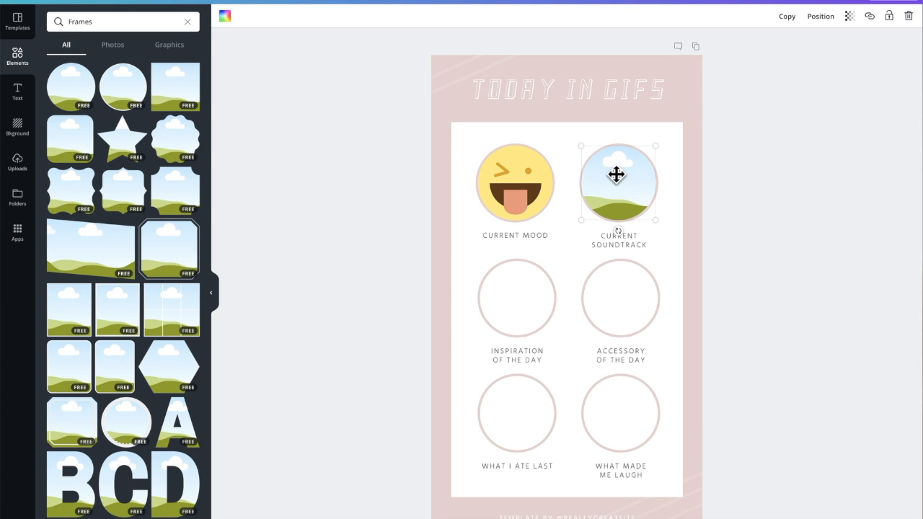
# Step: Fill the circular frame above CURRENT SOUNDTRACK with the uploaded orange-and-black cover image
pyautogui.click(18, 163)
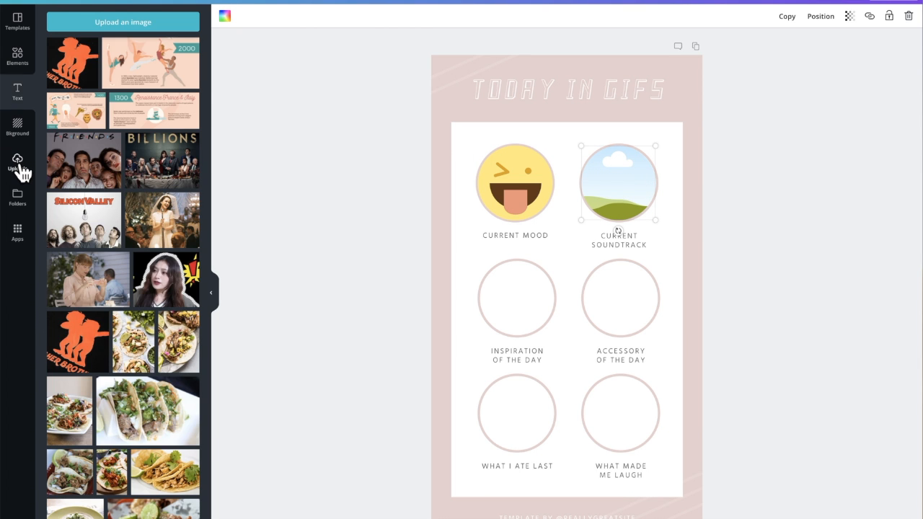
pyautogui.click(75, 67)
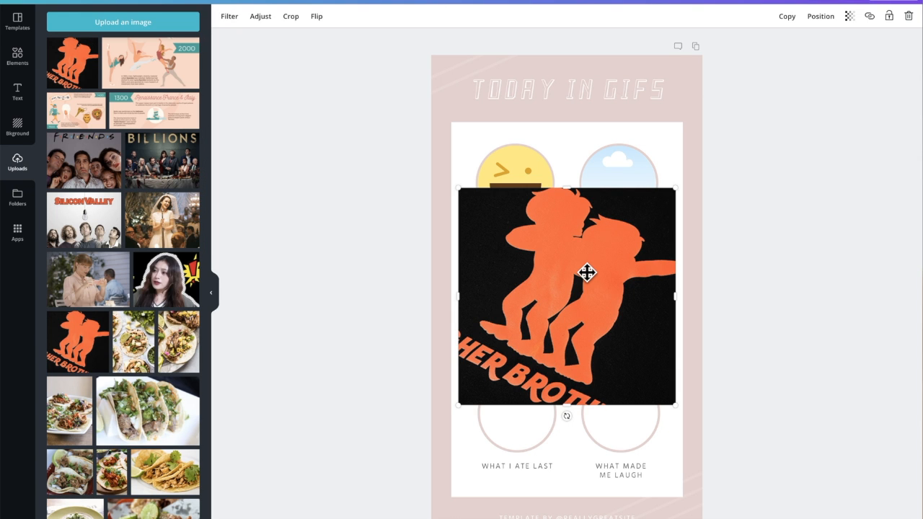
pyautogui.click(910, 17)
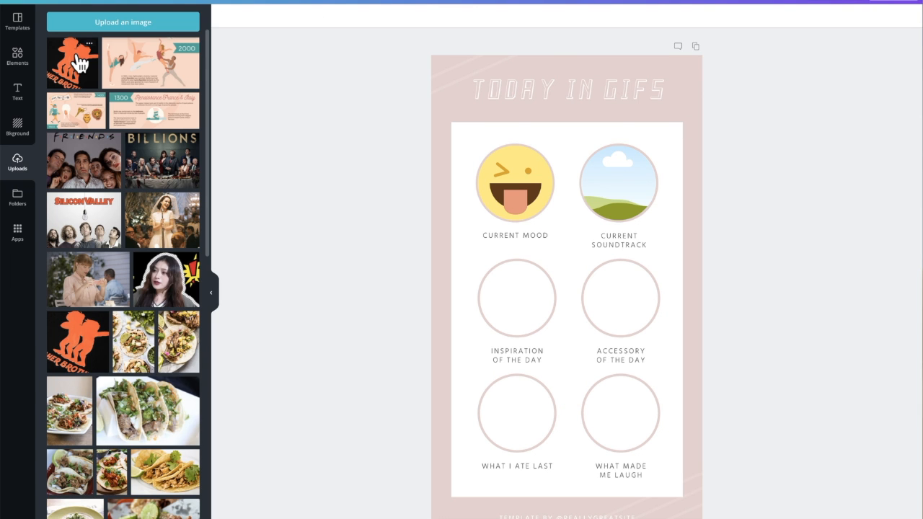
pyautogui.moveTo(79, 63); pyautogui.dragTo(452, 103)
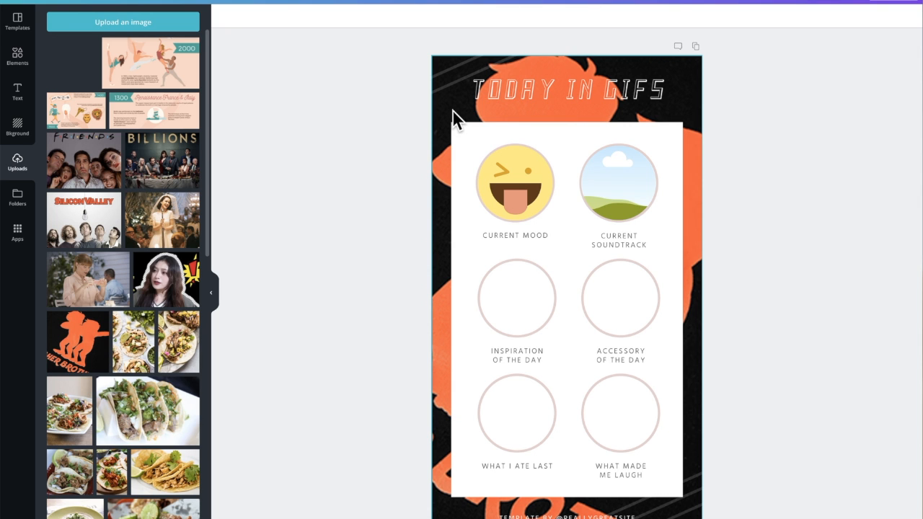
pyautogui.moveTo(453, 110); pyautogui.dragTo(615, 180)
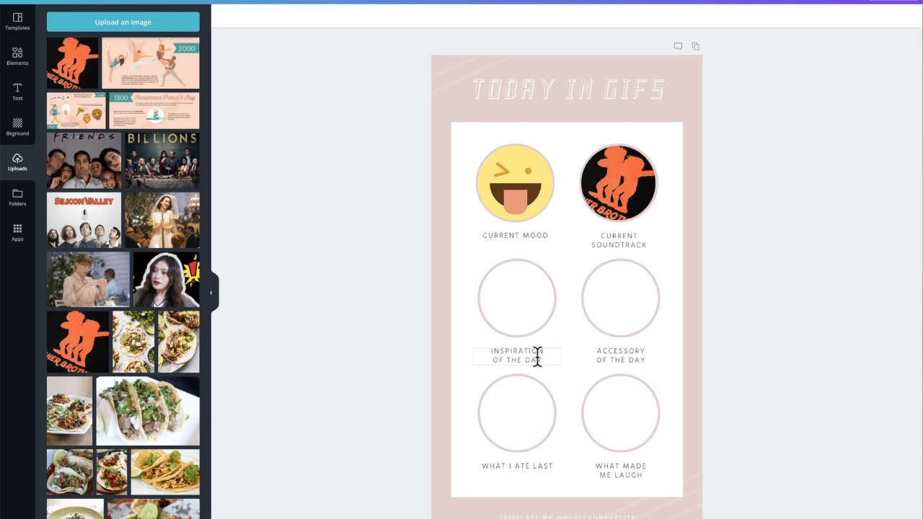
# Step: Search the elements for inspiration and add the "everyday is a fresh start" notebook photo to the design
pyautogui.click(16, 57)
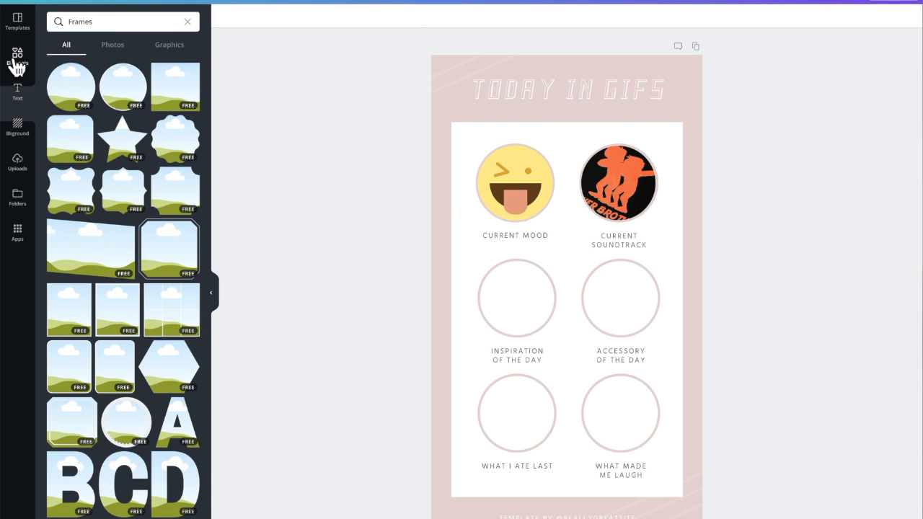
pyautogui.click(188, 22)
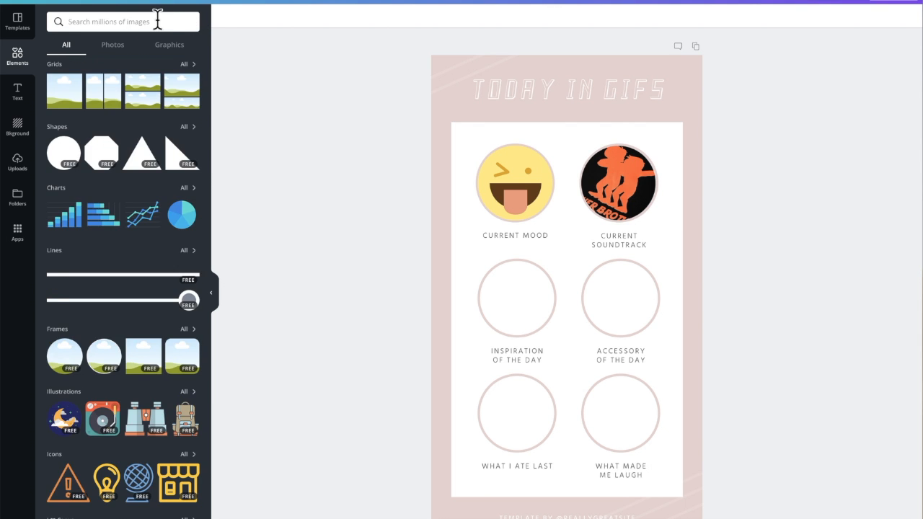
pyautogui.write('inspiration')
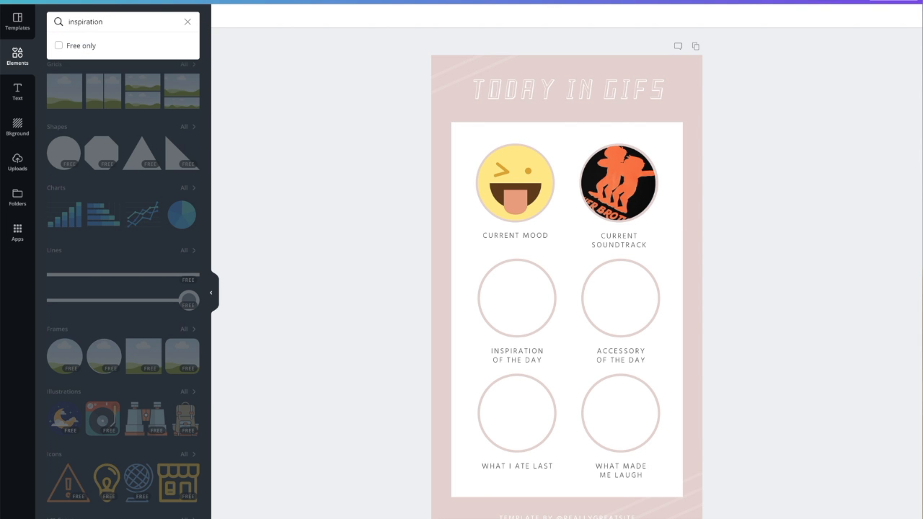
pyautogui.press('Return')
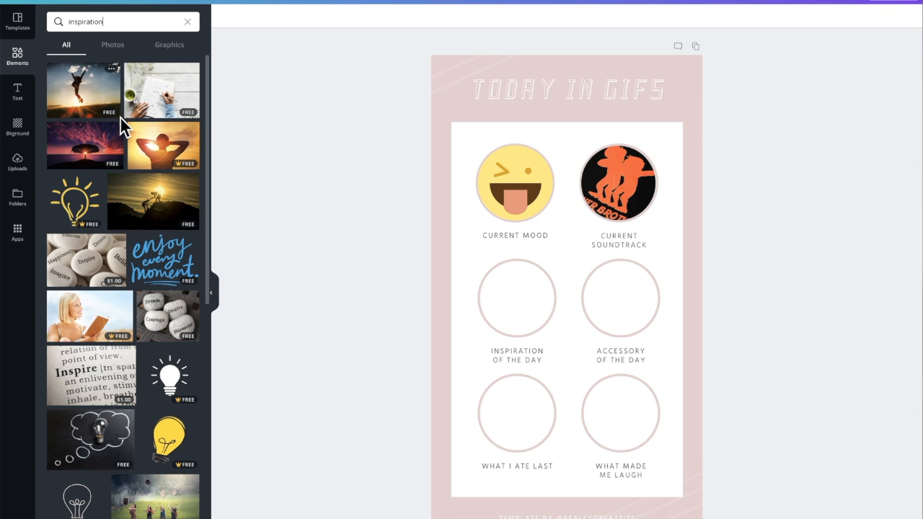
pyautogui.scroll(-8, 86, 344)
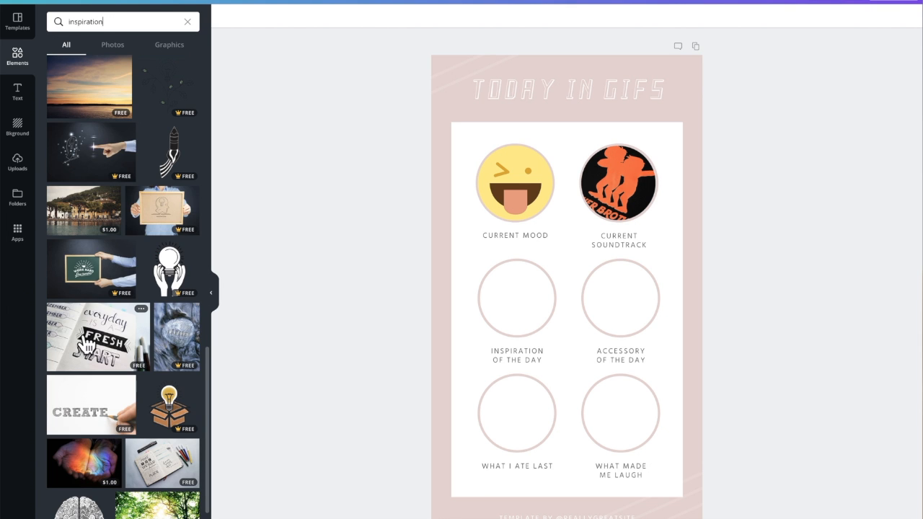
pyautogui.moveTo(85, 345); pyautogui.dragTo(495, 346)
pyautogui.click(515, 290)
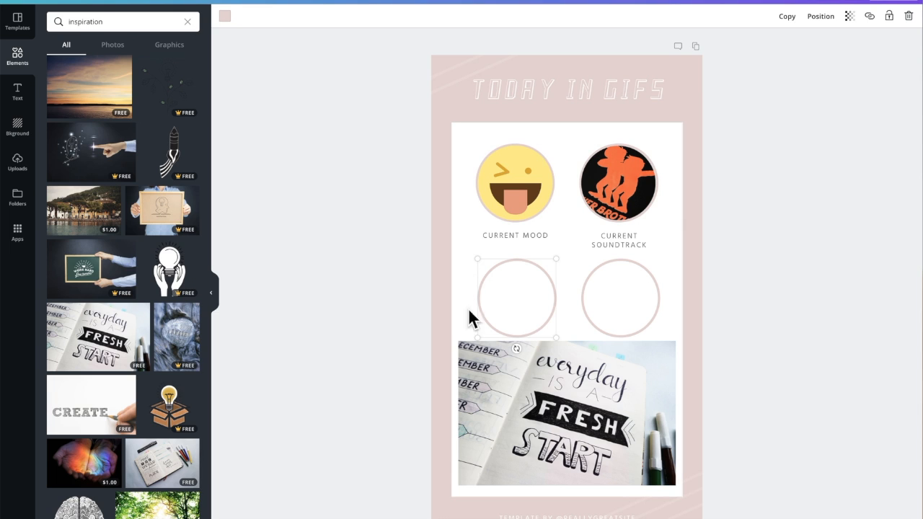
# Step: Copy the CURRENT SOUNDTRACK circular frame onto the INSPIRATION OF THE DAY circle and fill it with the notebook photo
pyautogui.click(621, 171)
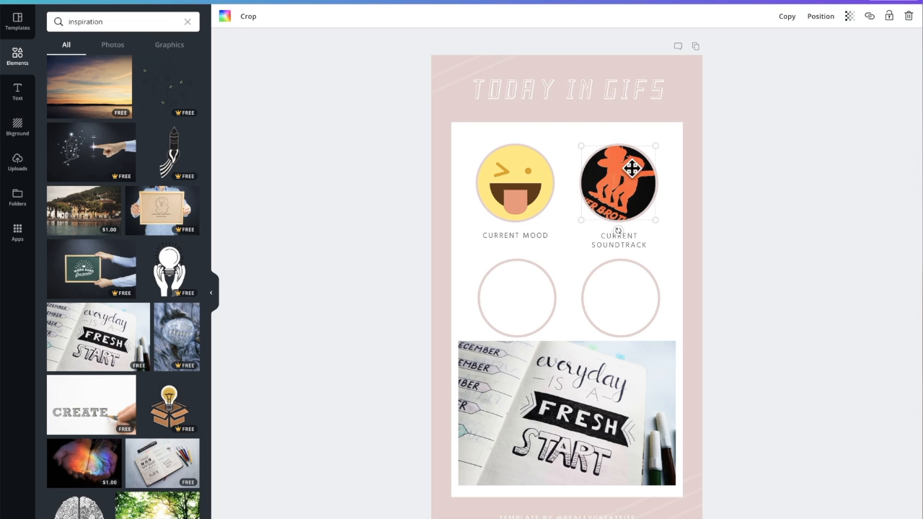
pyautogui.click(782, 18)
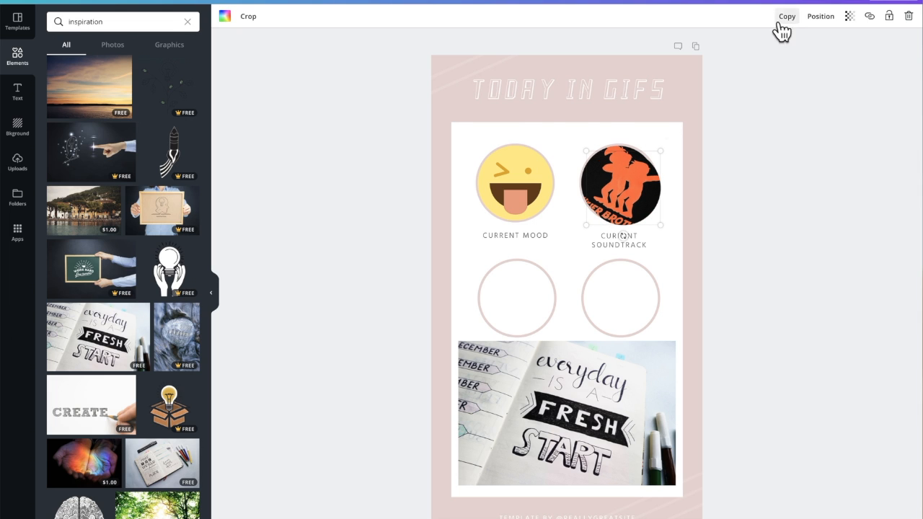
pyautogui.moveTo(633, 186); pyautogui.dragTo(530, 287)
pyautogui.click(566, 382)
pyautogui.moveTo(602, 389); pyautogui.dragTo(525, 312)
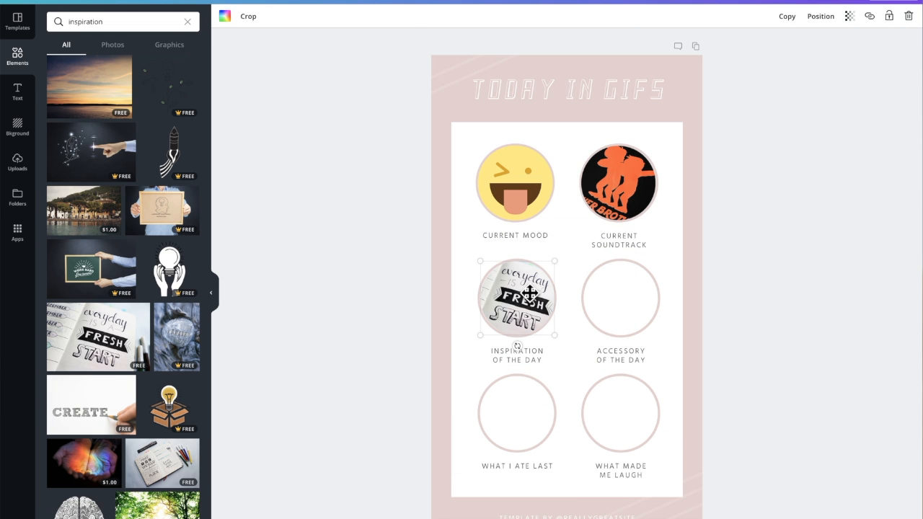
# Step: Duplicate the filled notebook frame onto the WHAT I ATE LAST and WHAT MADE ME LAUGH circles
pyautogui.click(783, 17)
pyautogui.moveTo(534, 286); pyautogui.dragTo(517, 407)
pyautogui.click(787, 16)
pyautogui.moveTo(534, 404); pyautogui.dragTo(632, 396)
# Step: Fill the ACCESSORY OF THE DAY circle with the recently used photo of the woman wearing a necklace
pyautogui.click(620, 295)
pyautogui.click(187, 21)
pyautogui.click(113, 45)
pyautogui.moveTo(65, 97); pyautogui.dragTo(604, 292)
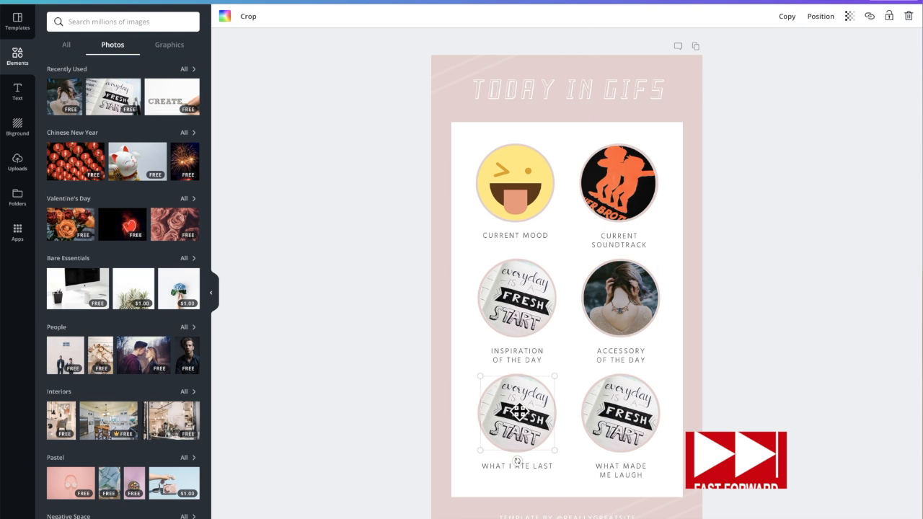
# Step: Fill the WHAT I ATE LAST frame with the uploaded taco photo and WHAT MADE ME LAUGH with the uploaded cut-out woman image
pyautogui.click(17, 161)
pyautogui.scroll(-3, 123, 289)
pyautogui.moveTo(136, 345); pyautogui.dragTo(536, 413)
pyautogui.click(611, 441)
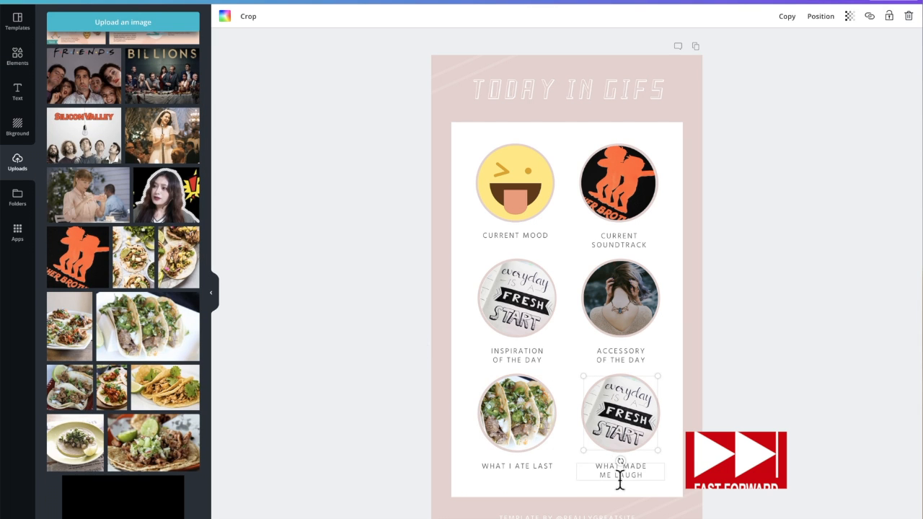
pyautogui.moveTo(170, 195); pyautogui.dragTo(644, 426)
pyautogui.click(675, 426)
pyautogui.click(766, 87)
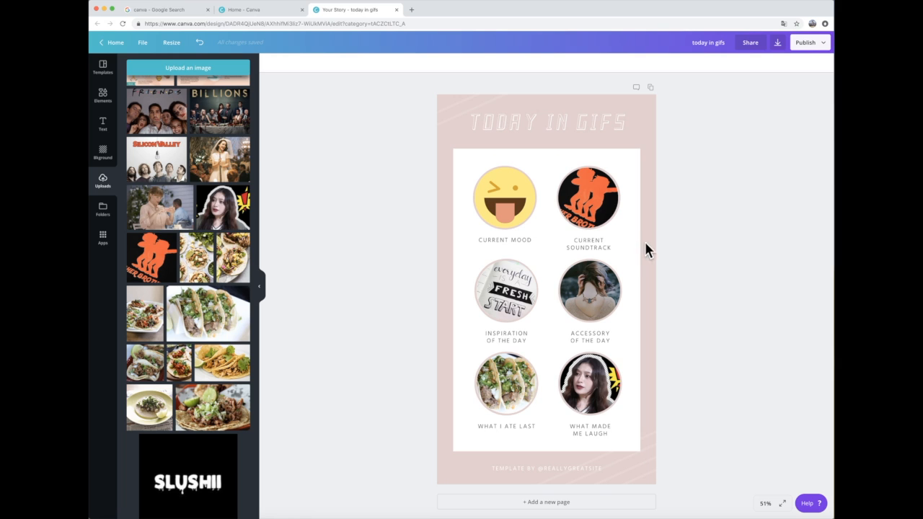
# Step: Download the finished design as a PNG file
pyautogui.click(820, 45)
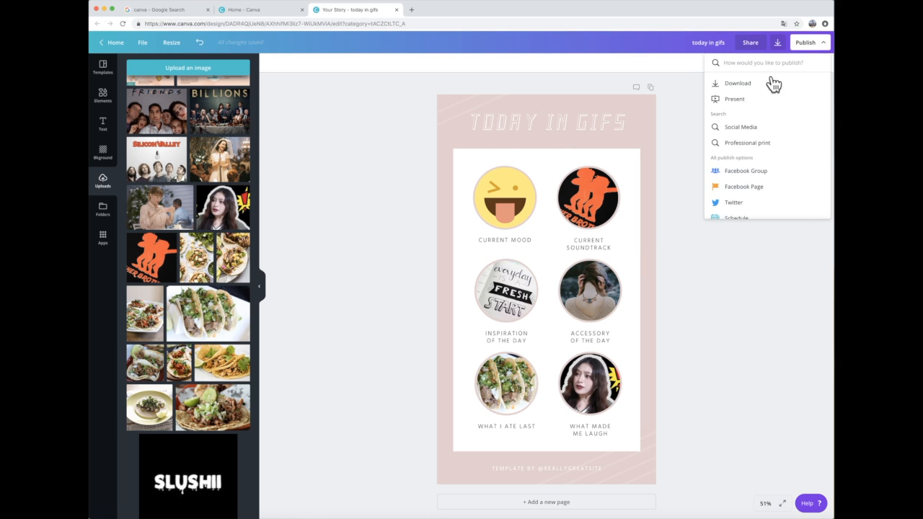
pyautogui.click(739, 86)
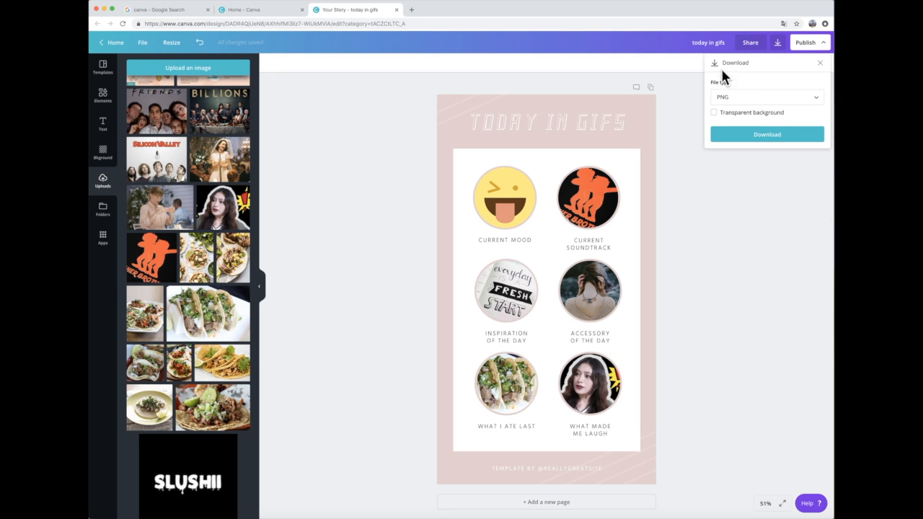
pyautogui.click(735, 100)
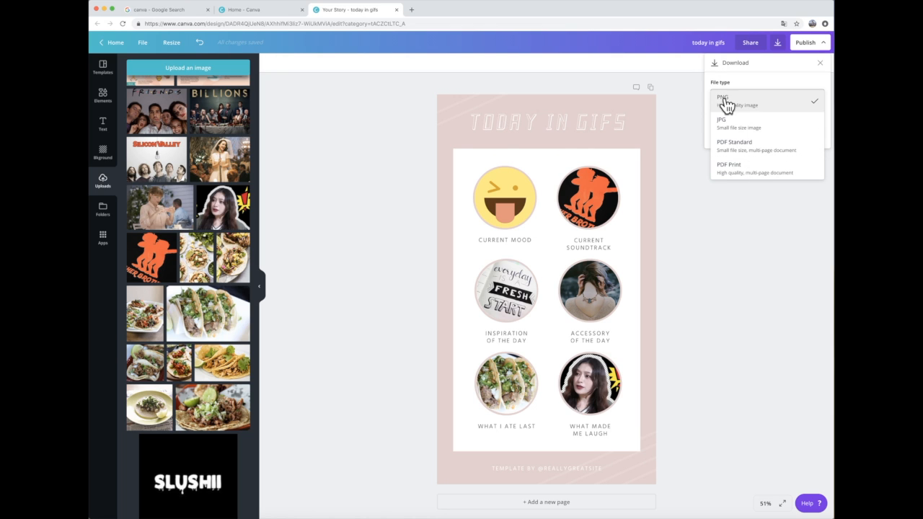
pyautogui.click(780, 107)
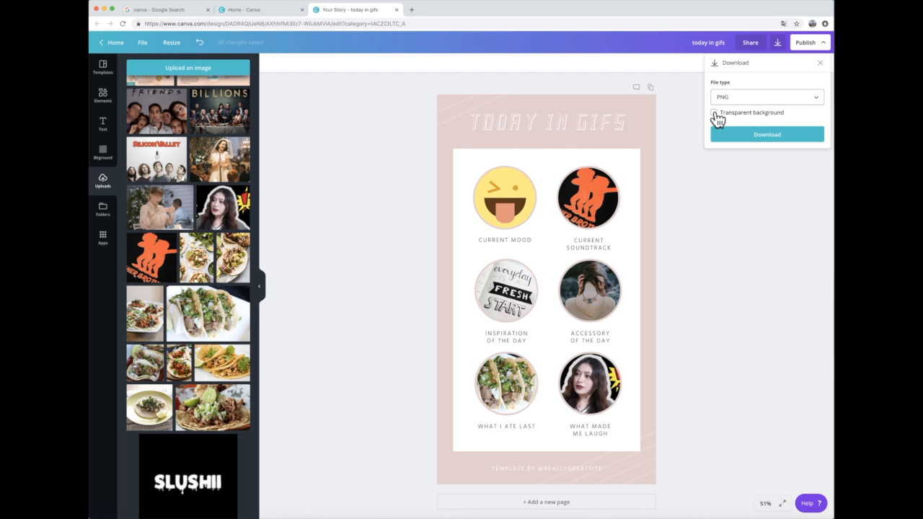
pyautogui.click(714, 113)
pyautogui.click(787, 135)
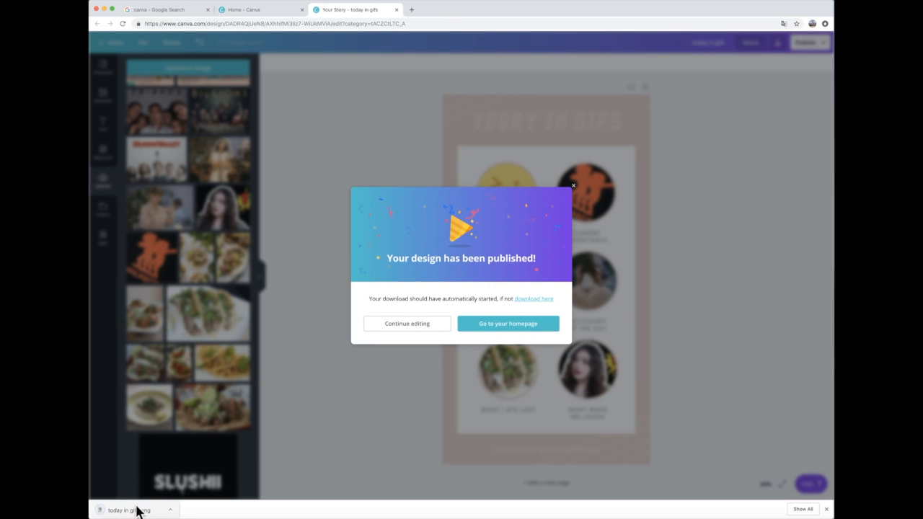
# Step: Open the downloaded today in gifs.png in Preview and move its window toward the middle of the screen
pyautogui.moveTo(105, 513); pyautogui.dragTo(130, 513)
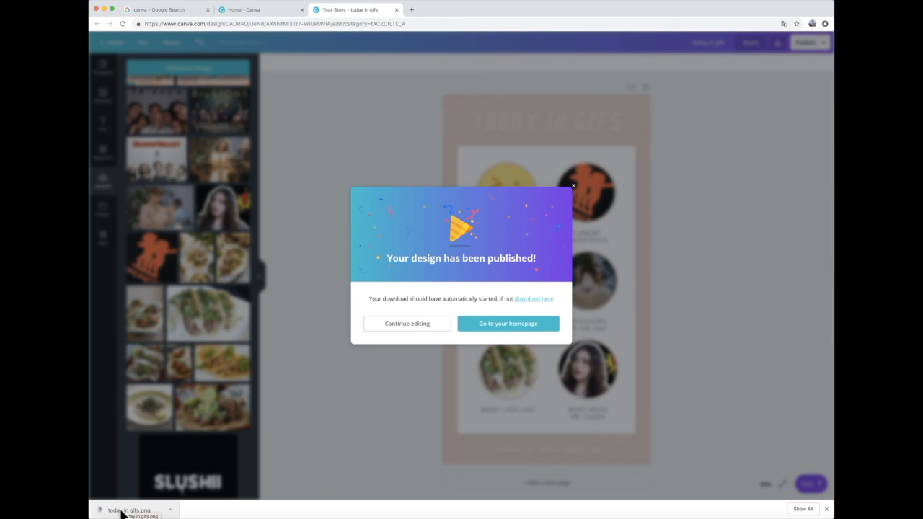
pyautogui.click(121, 512)
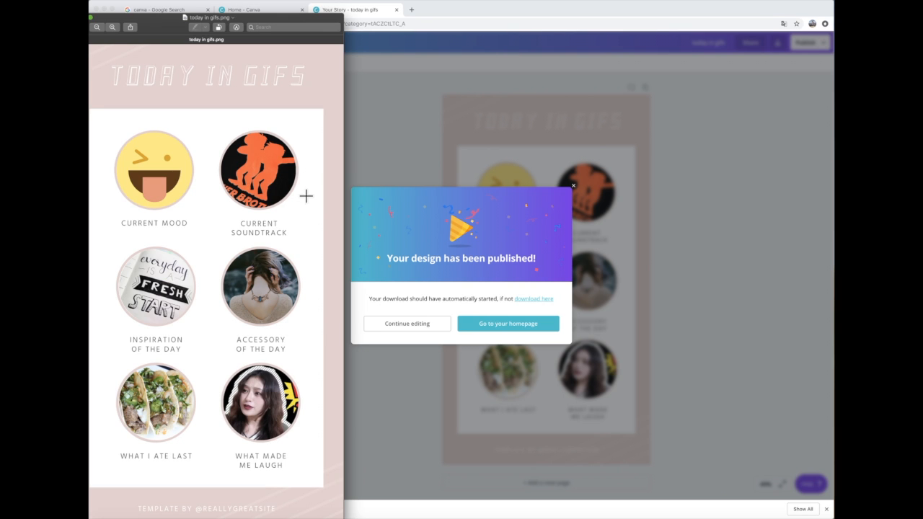
pyautogui.moveTo(288, 22); pyautogui.dragTo(489, 17)
# Step: Share the image through AirDrop with the listed contact and finish the transfer
pyautogui.click(347, 20)
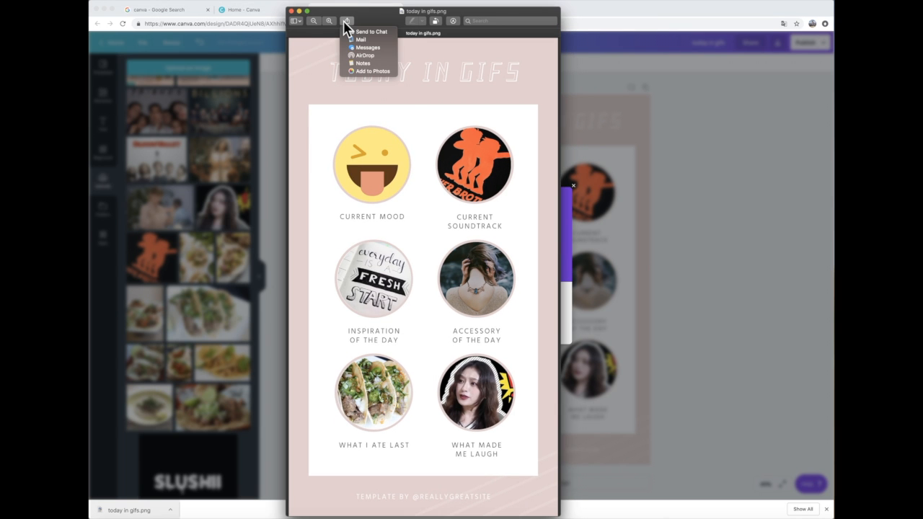
pyautogui.click(357, 55)
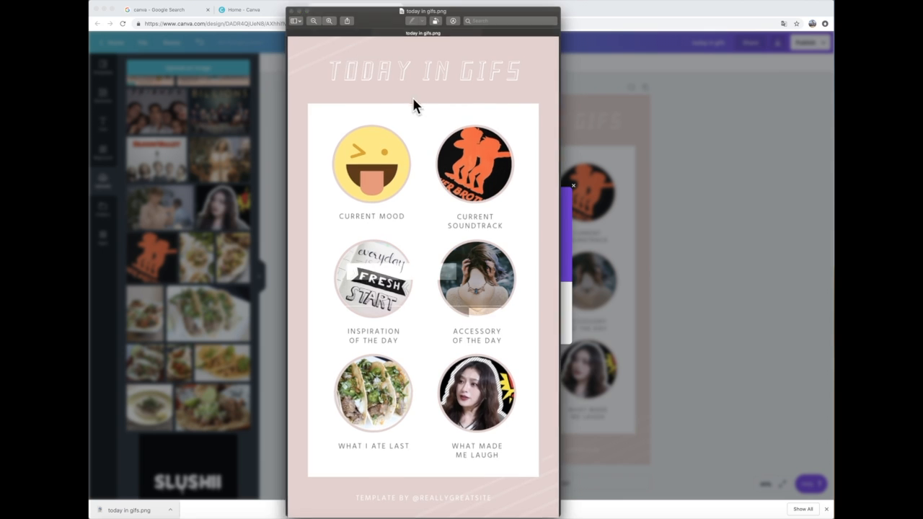
pyautogui.click(354, 236)
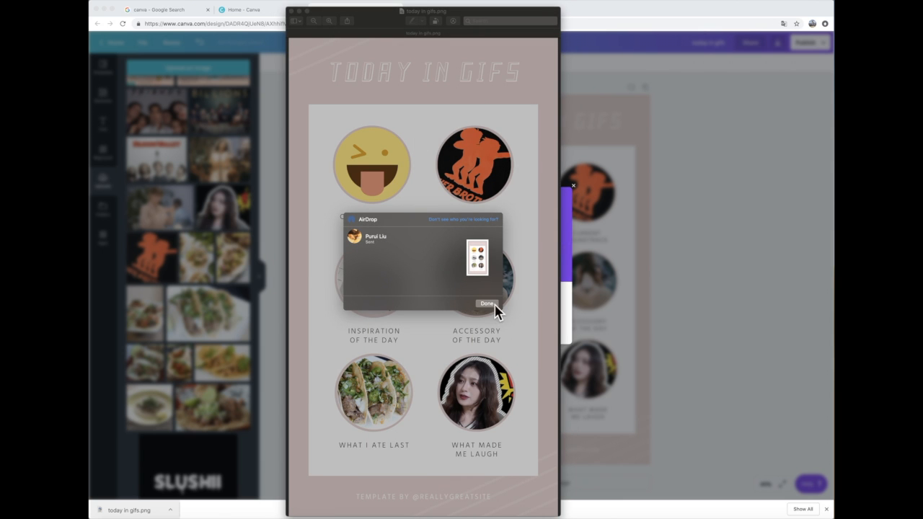
pyautogui.click(487, 304)
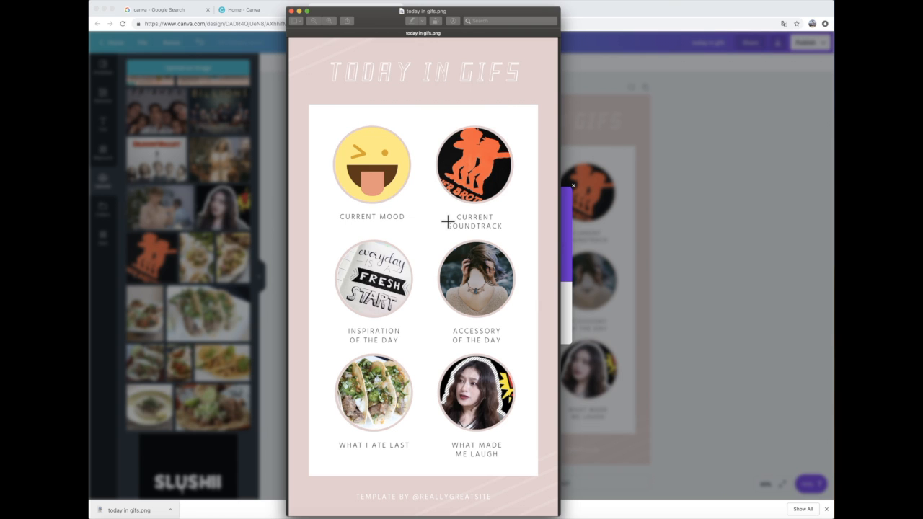
# Step: Close the image preview, dismiss the published notice and return to the Canva home page
pyautogui.click(293, 10)
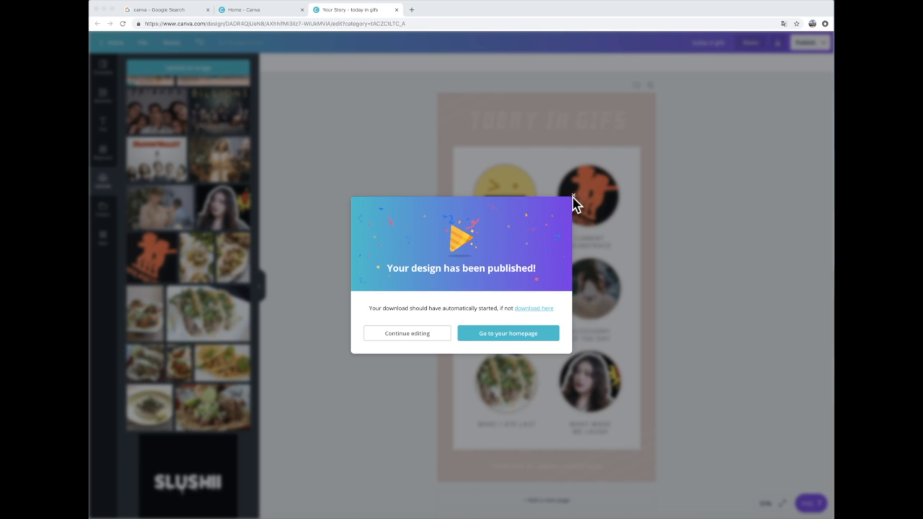
pyautogui.click(362, 155)
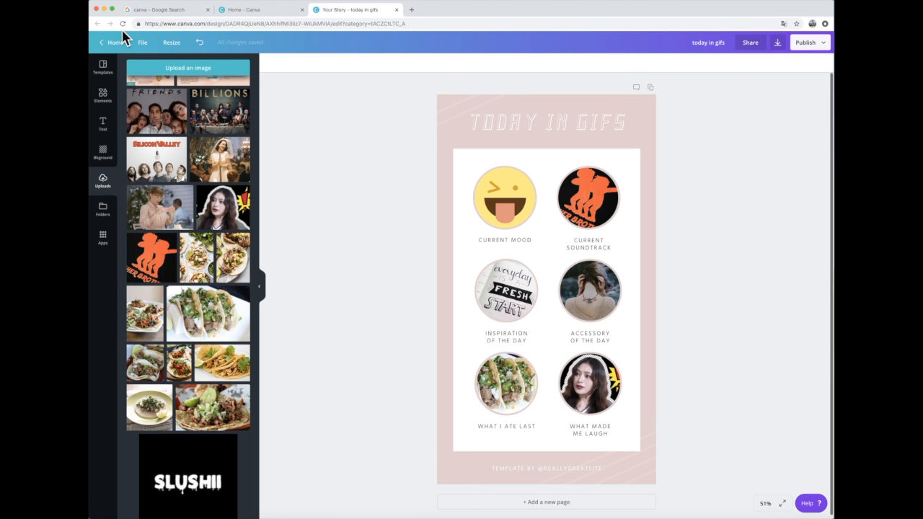
pyautogui.click(106, 42)
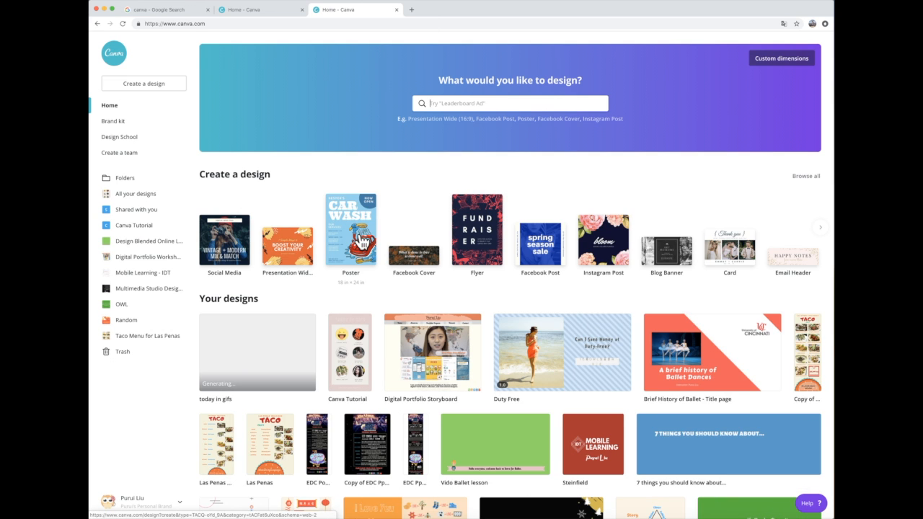
# Step: Browse the design types offered under Create a design, from documents and covers to infographics, menus and logos
pyautogui.scroll(-1, 542, 209)
pyautogui.scroll(1, 543, 206)
pyautogui.scroll(-1, 461, 213)
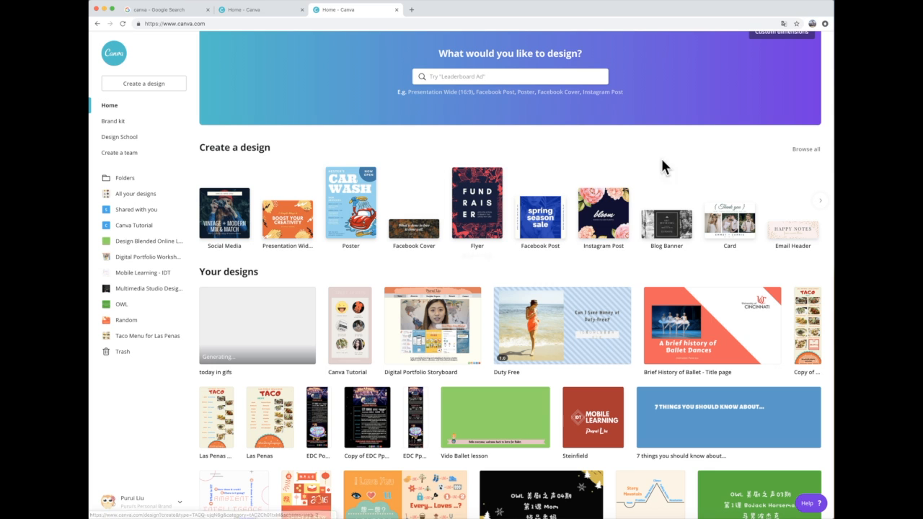
pyautogui.hscroll(8, 743, 191)
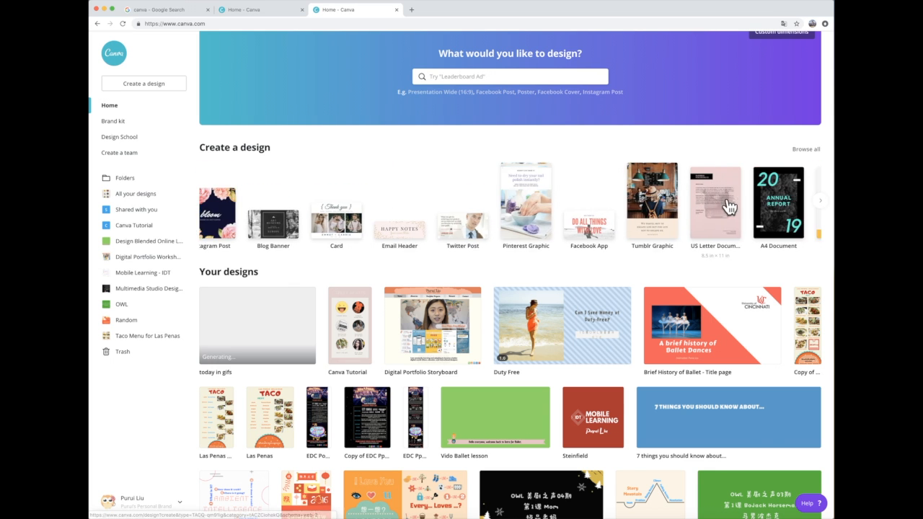
pyautogui.hscroll(5, 694, 210)
pyautogui.scroll(1, 711, 195)
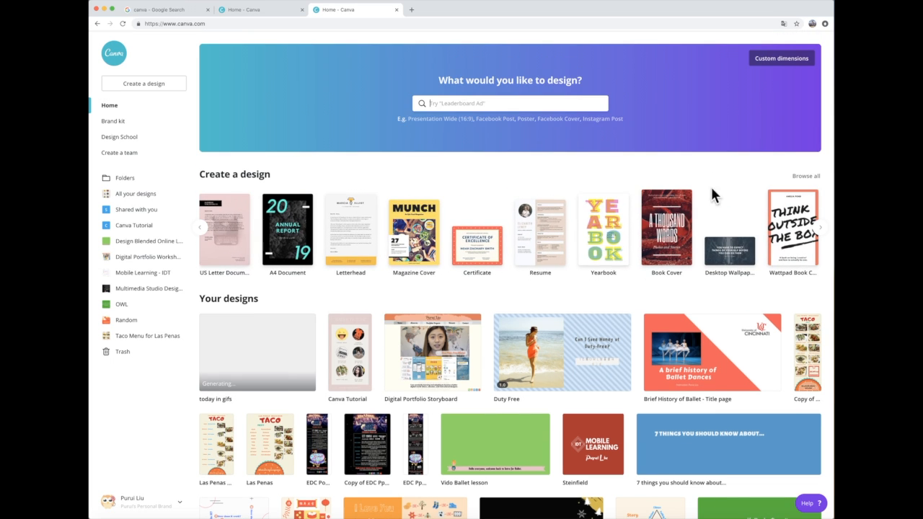
pyautogui.hscroll(4, 639, 220)
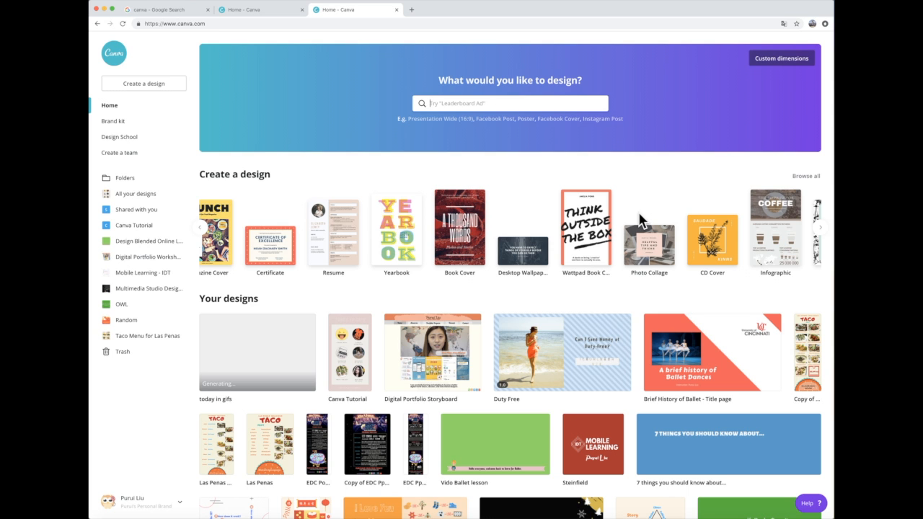
pyautogui.hscroll(3, 649, 217)
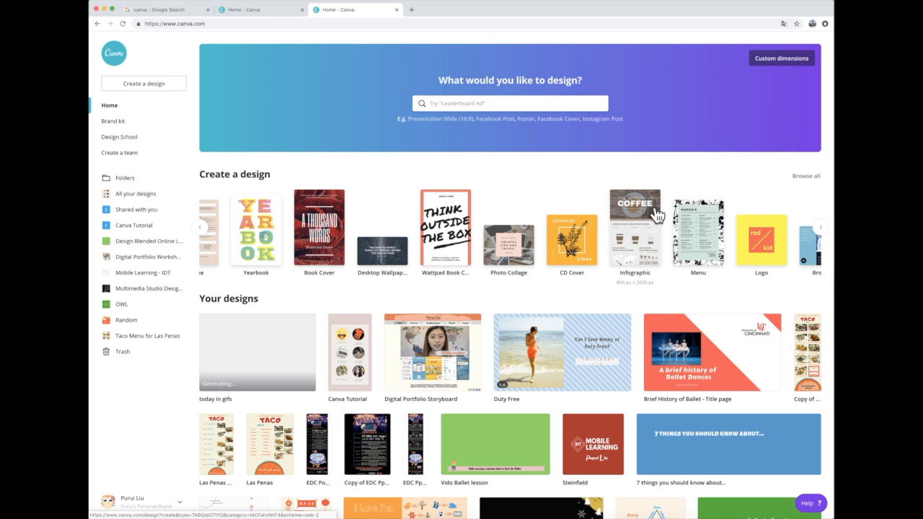
pyautogui.hscroll(1, 656, 214)
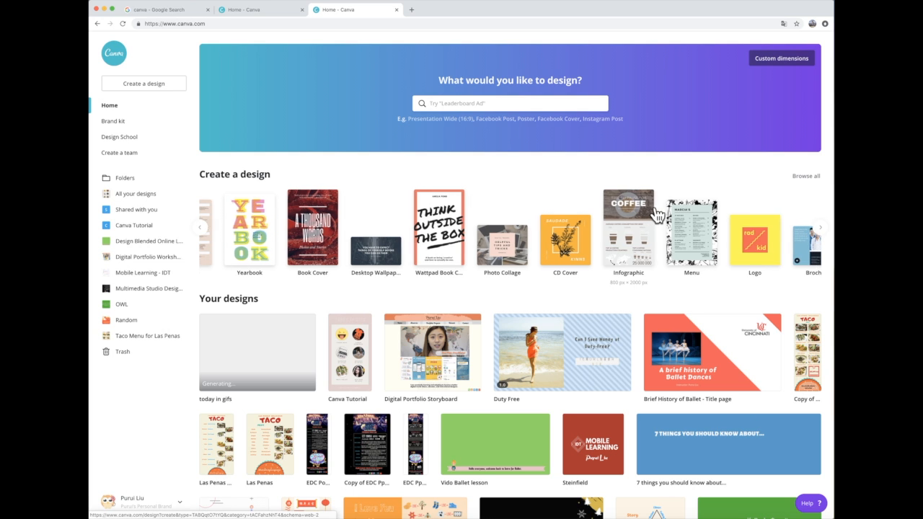